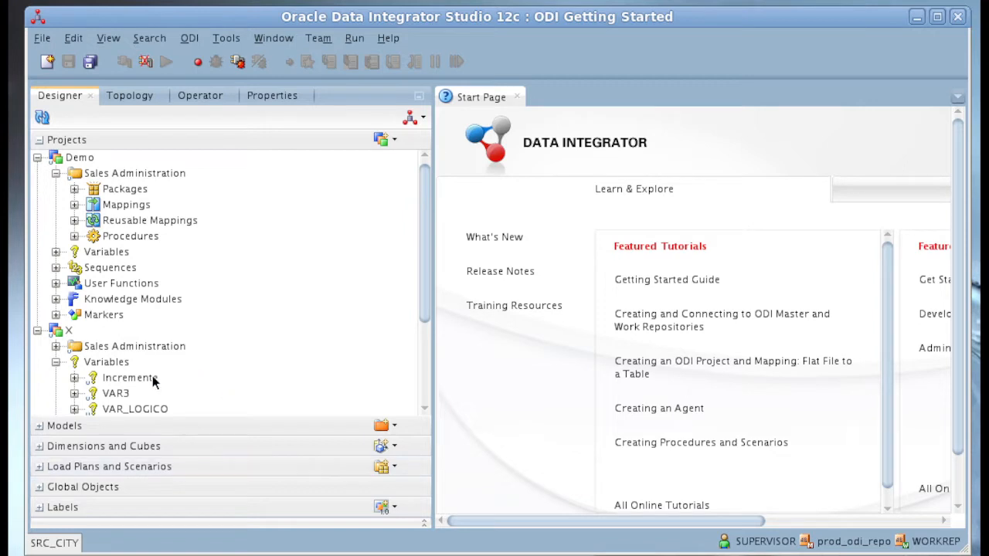
# - Open the ODI_DEMO_SRC logical schema under Oracle in the topology's logical architecture to review its context mappings
pyautogui.click(42, 429)
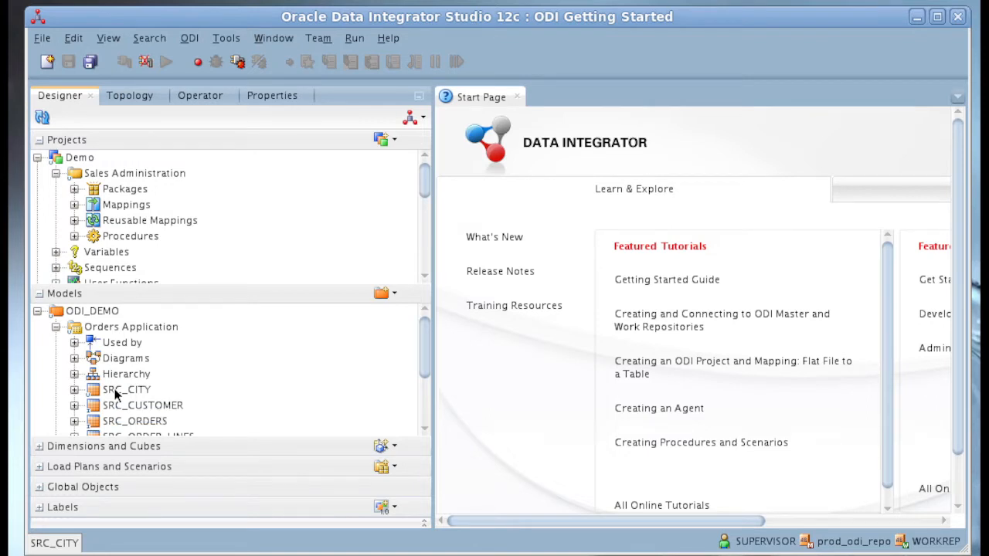
pyautogui.click(141, 95)
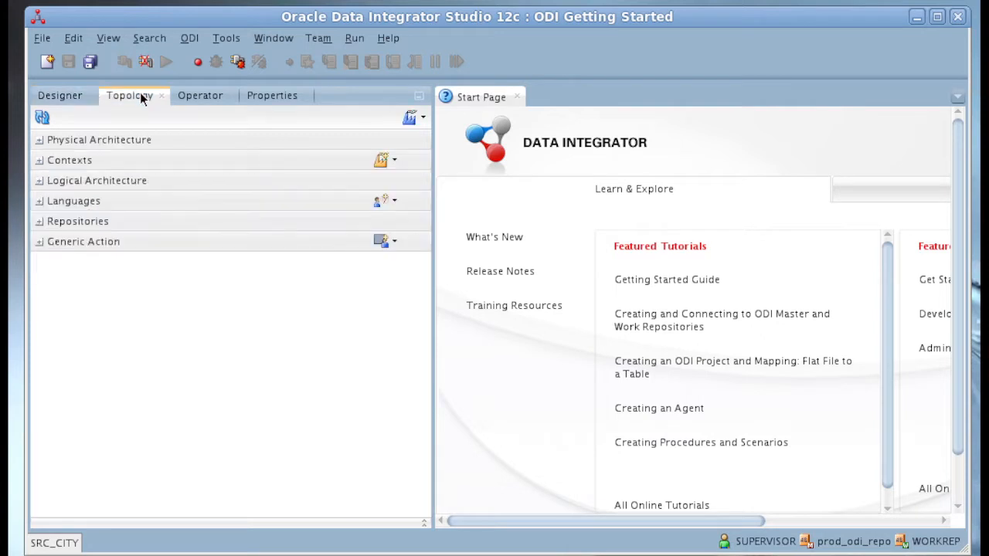
pyautogui.click(39, 185)
pyautogui.click(38, 201)
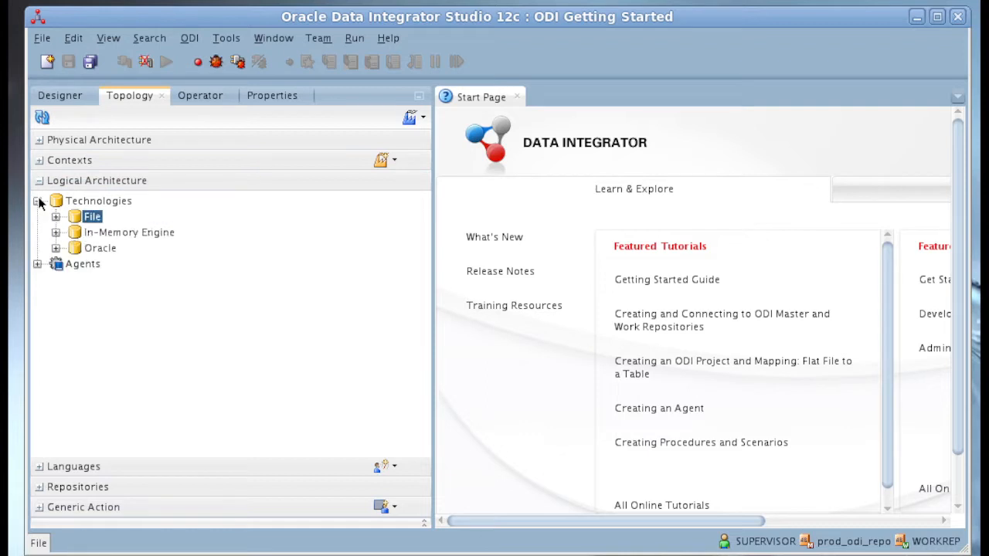
pyautogui.click(56, 248)
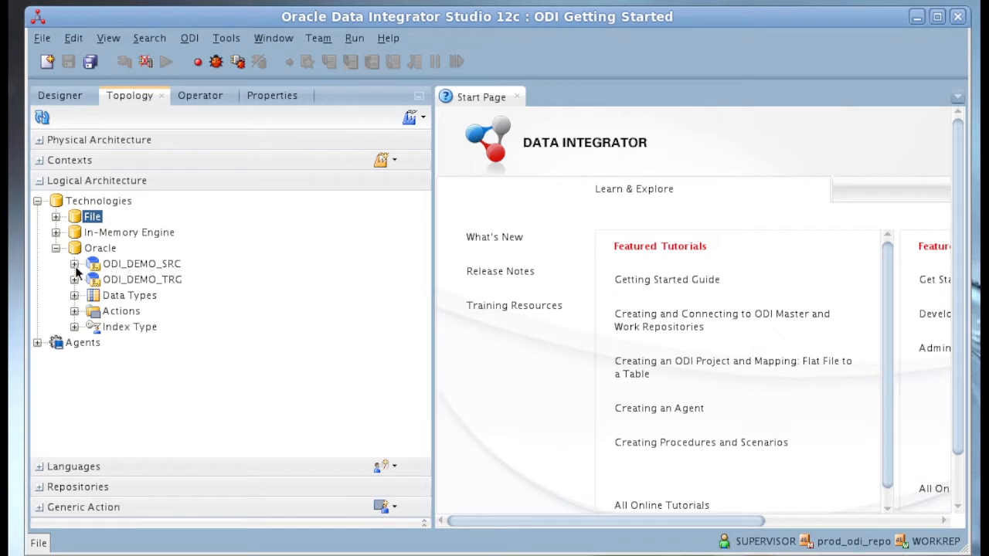
pyautogui.click(75, 265)
pyautogui.doubleClick(138, 264)
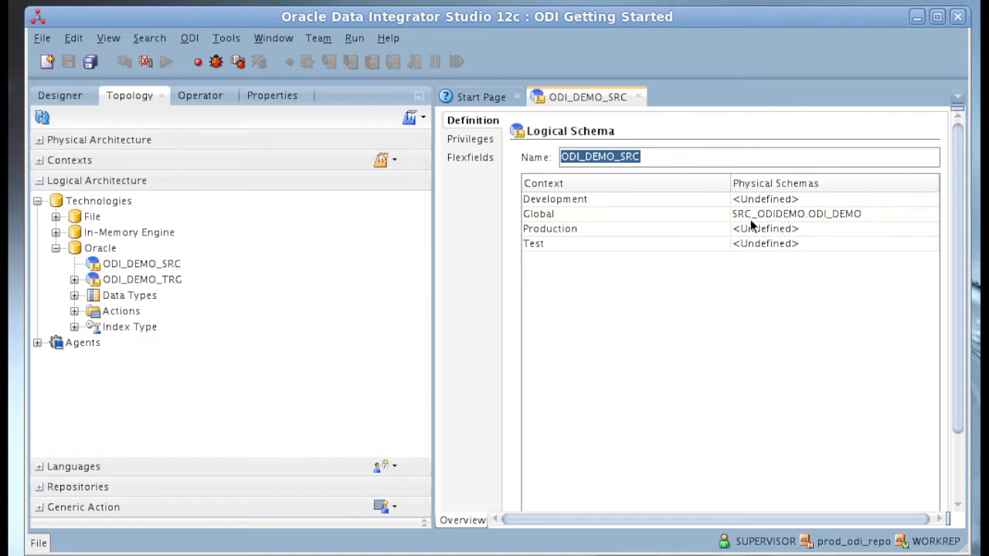
# - Open the SRC_ODIDEMO data server under Oracle in the physical architecture and expand its physical schemas
pyautogui.click(41, 142)
pyautogui.click(37, 161)
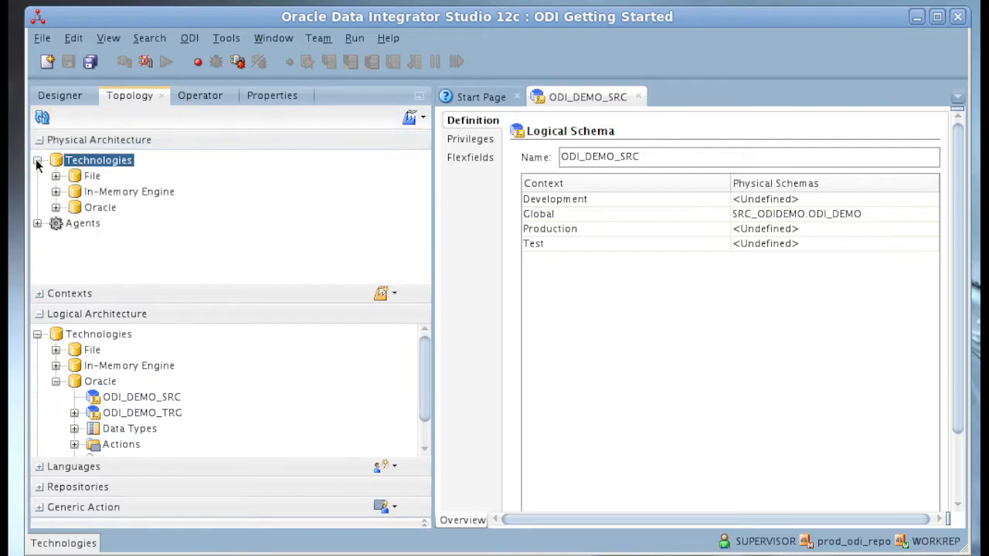
pyautogui.click(55, 207)
pyautogui.click(99, 214)
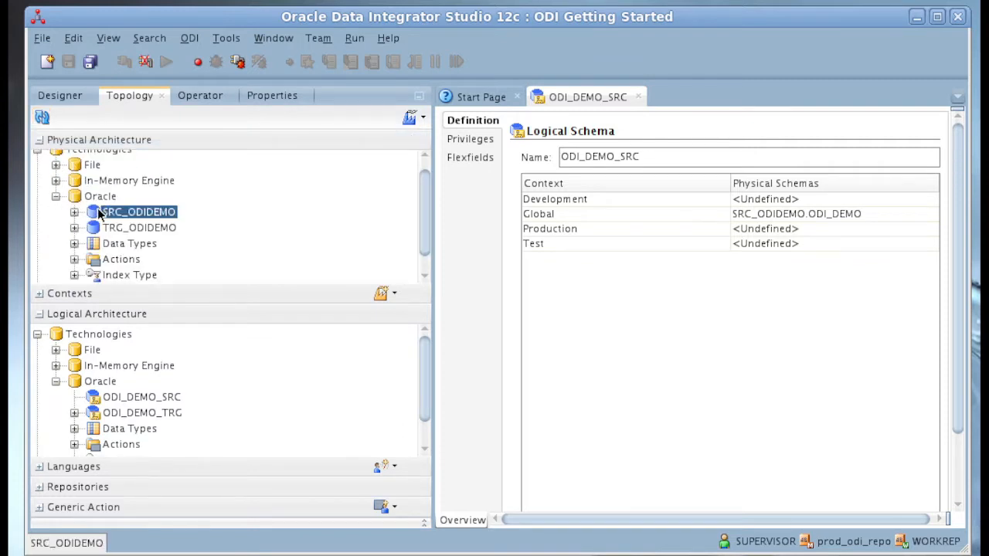
pyautogui.doubleClick(99, 214)
pyautogui.click(74, 212)
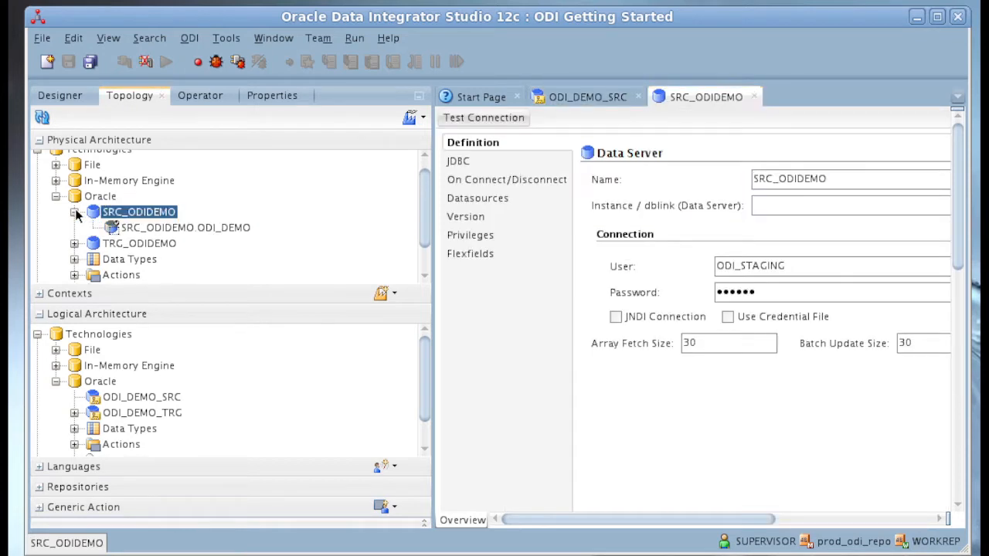
# - Review the definition of the SRC_ODIDEMO.ODI_DEMO physical schema, including its data and work schemas, and close it
pyautogui.click(136, 231)
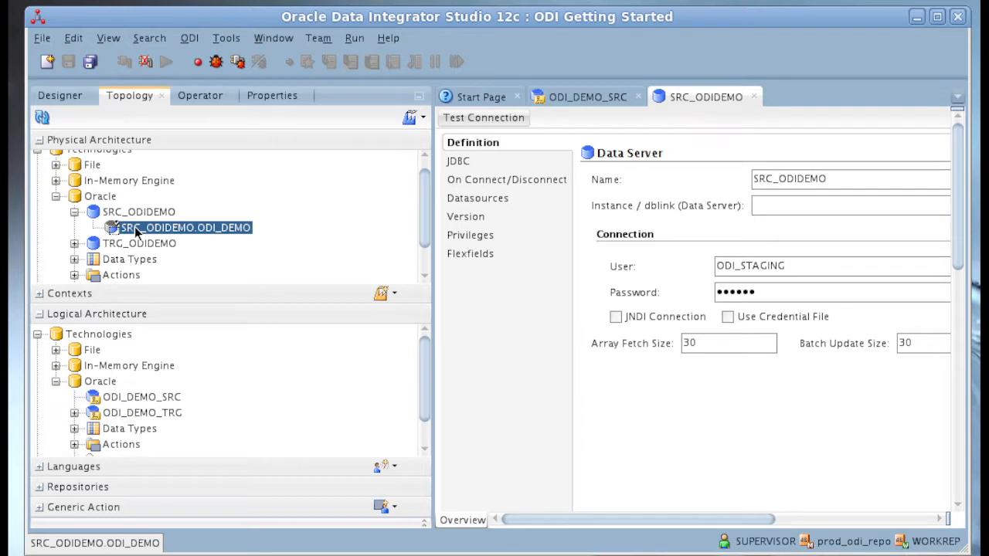
pyautogui.doubleClick(136, 231)
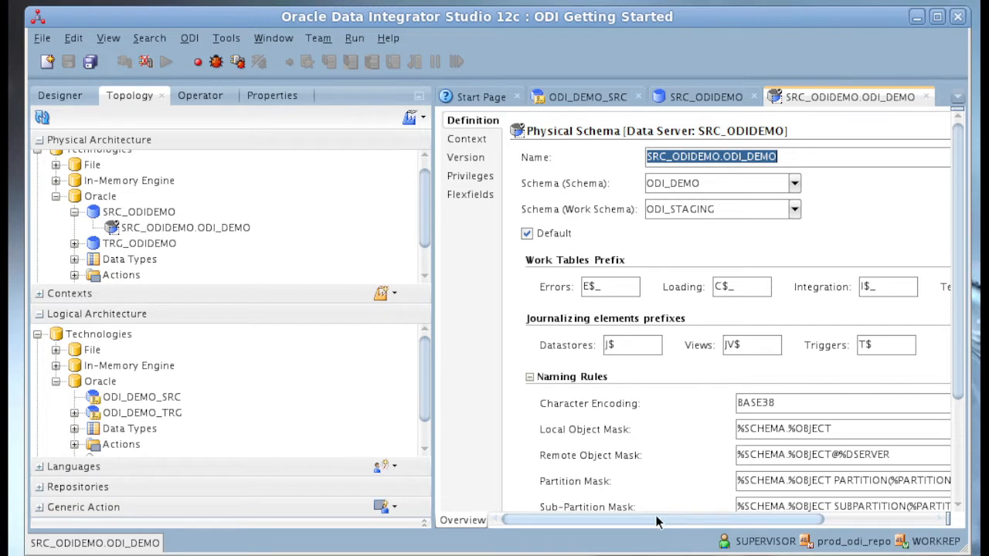
pyautogui.moveTo(656, 522)
pyautogui.mouseDown()
pyautogui.moveTo(685, 522)
pyautogui.moveTo(647, 522)
pyautogui.mouseUp()
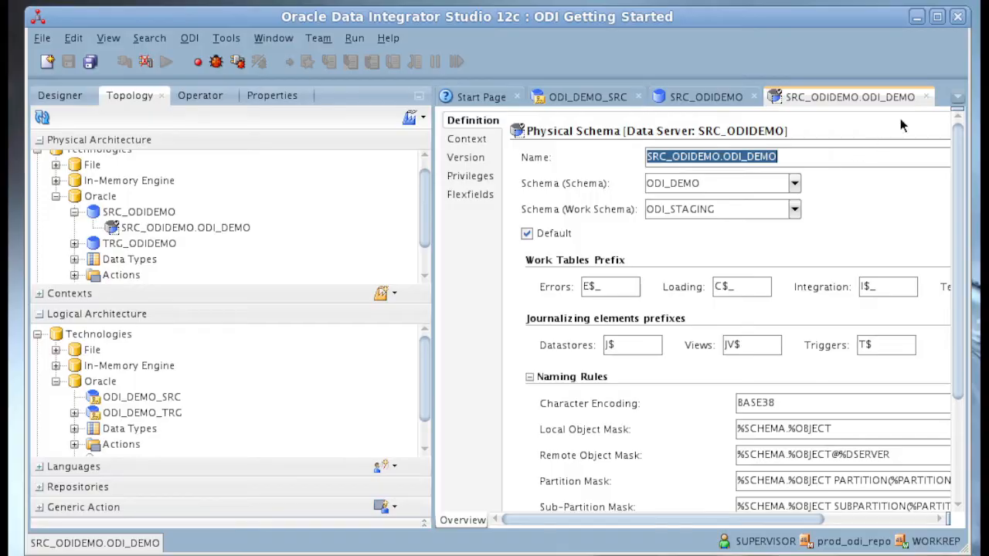
pyautogui.click(926, 97)
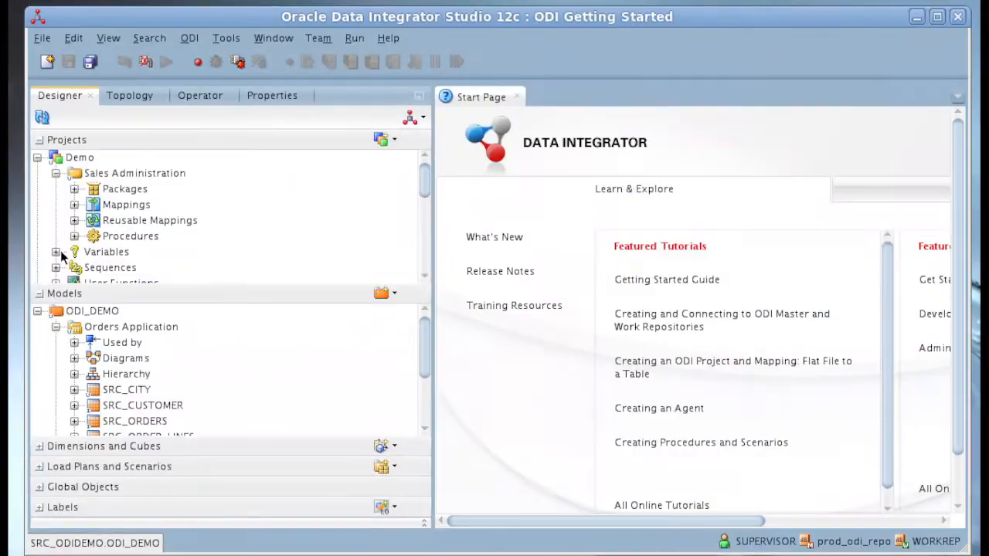
# - Create a new variable in the Demo project
pyautogui.click(62, 254)
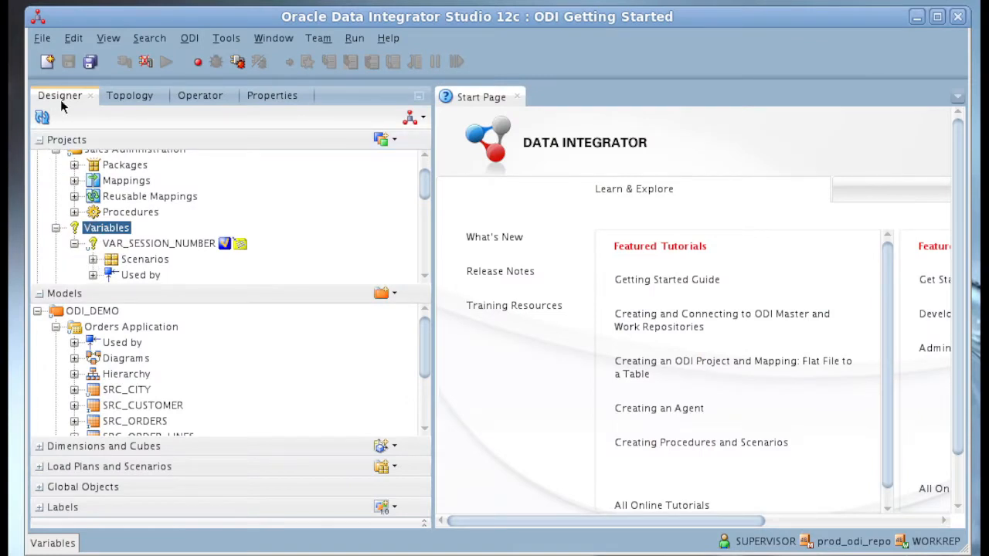
pyautogui.scroll(1, 155, 224)
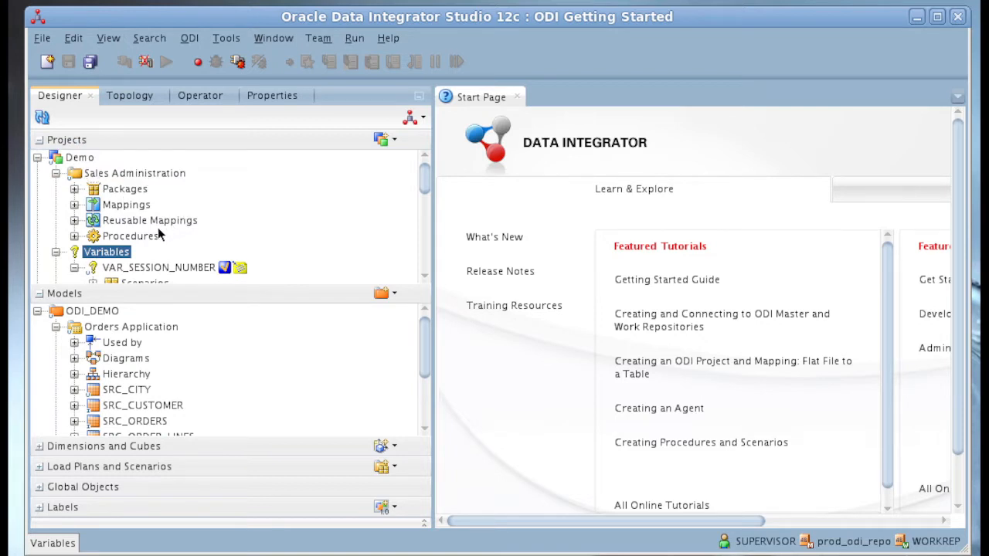
pyautogui.scroll(-2, 124, 232)
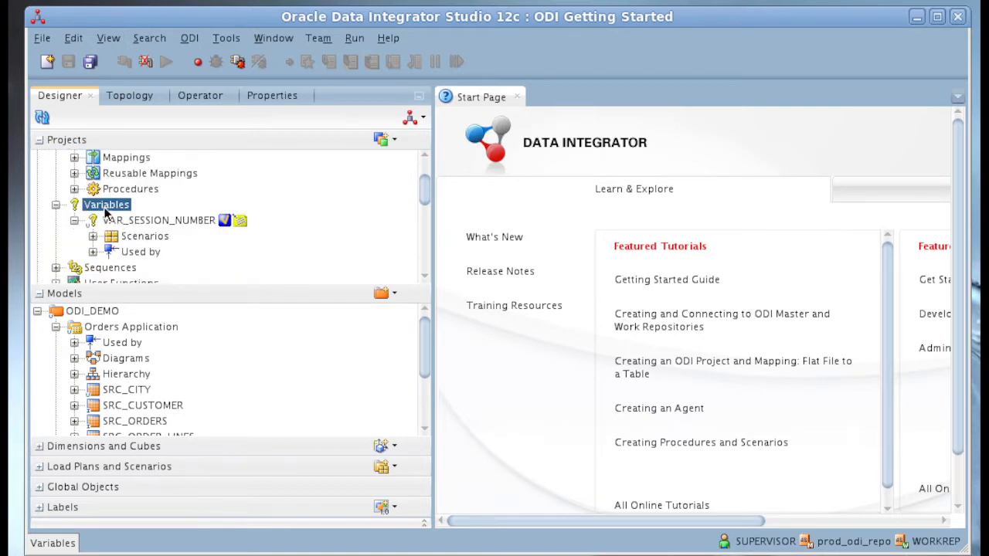
pyautogui.rightClick(105, 206)
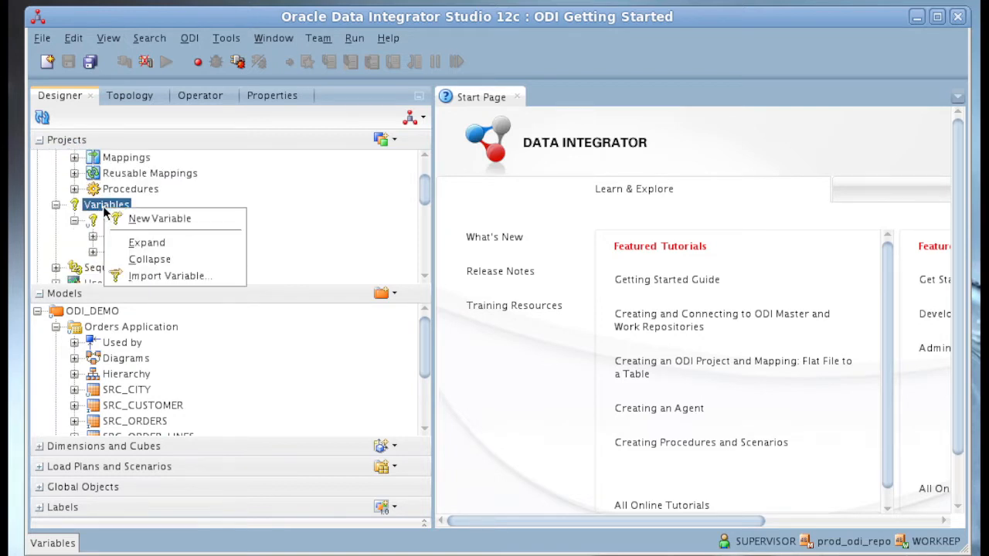
pyautogui.click(147, 218)
# - Name the new variable VAR_OWNER_ODI_DEMO_D
pyautogui.write('var')
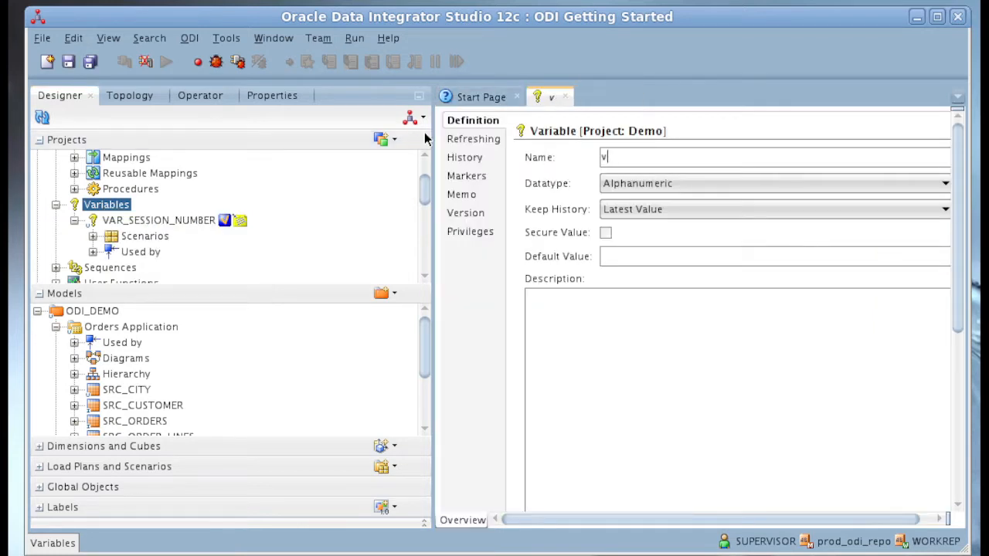
pyautogui.press('BackSpace')
pyautogui.press('BackSpace')
pyautogui.press('BackSpace')
pyautogui.write('VAR_')
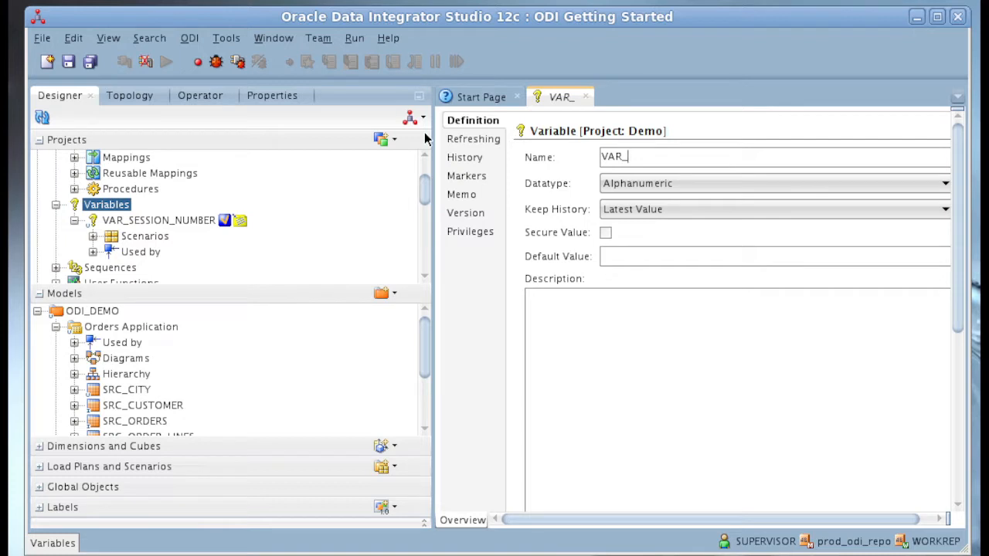
pyautogui.write('OWBER')
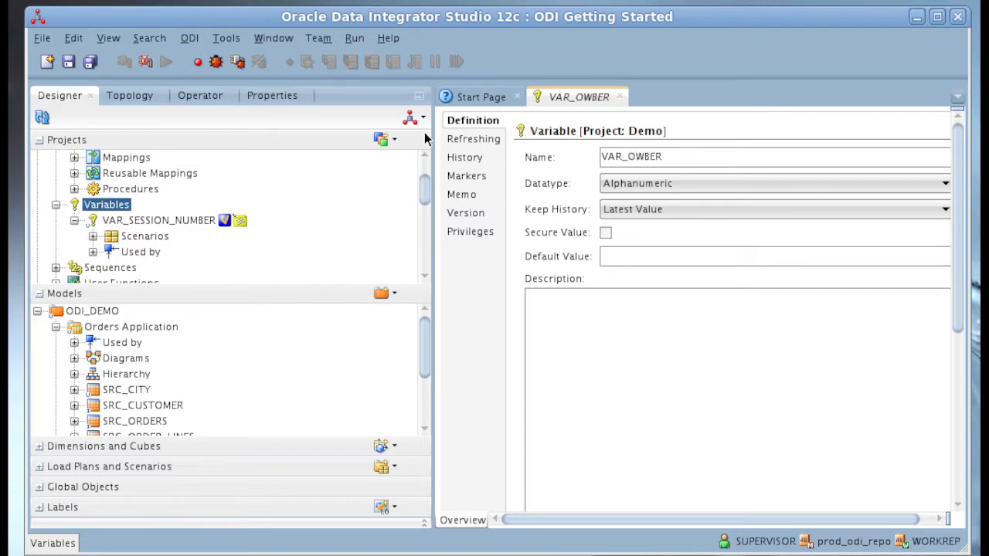
pyautogui.press('BackSpace')
pyautogui.press('BackSpace')
pyautogui.press('BackSpace')
pyautogui.write('NER_ODI_')
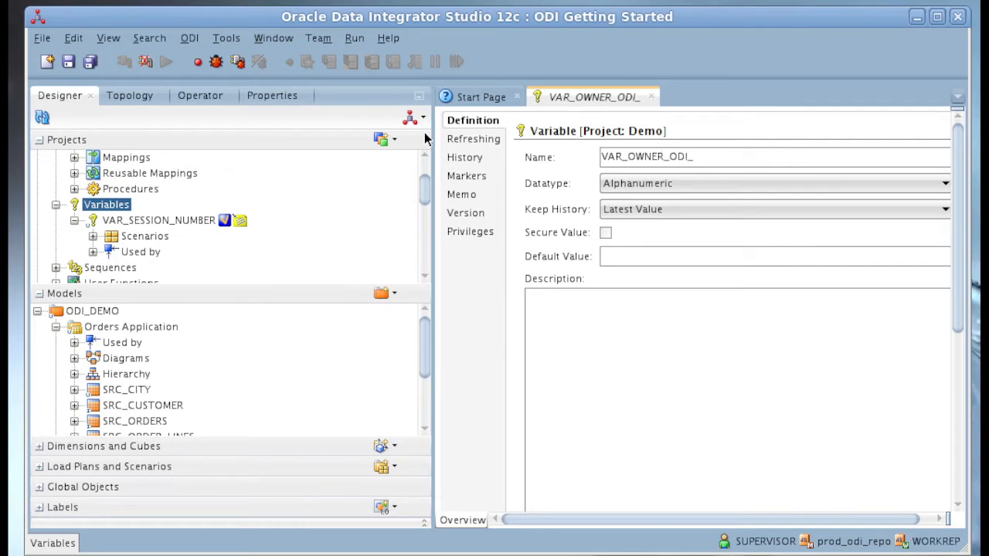
pyautogui.write('DEMO_')
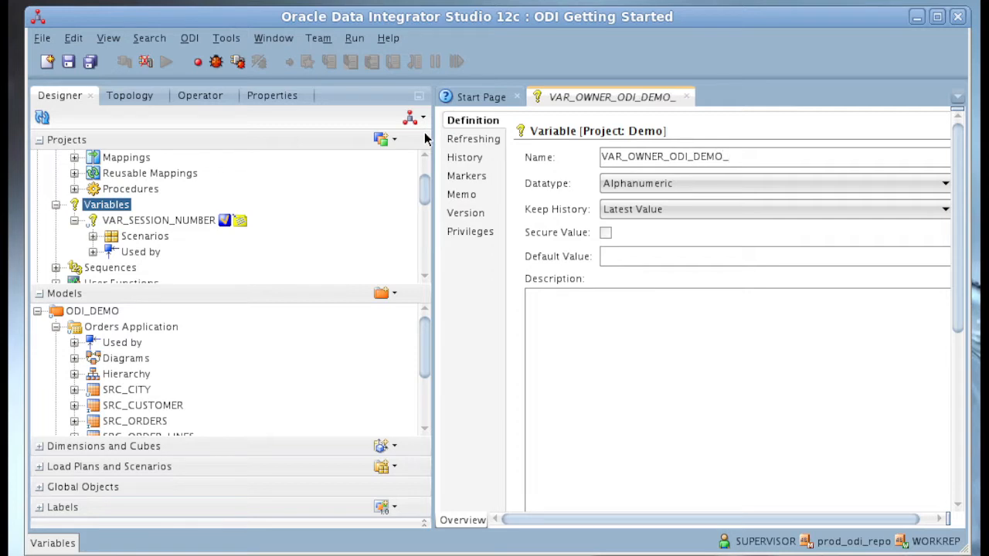
pyautogui.write('D')
# - Set the variable's refresh query to SELECT '<%=odiRef.getSchemaName("ODI_DEMO_SRC","D")%>' FROM DUAL and its schema to ODI_DEMO_SRC
pyautogui.click(498, 142)
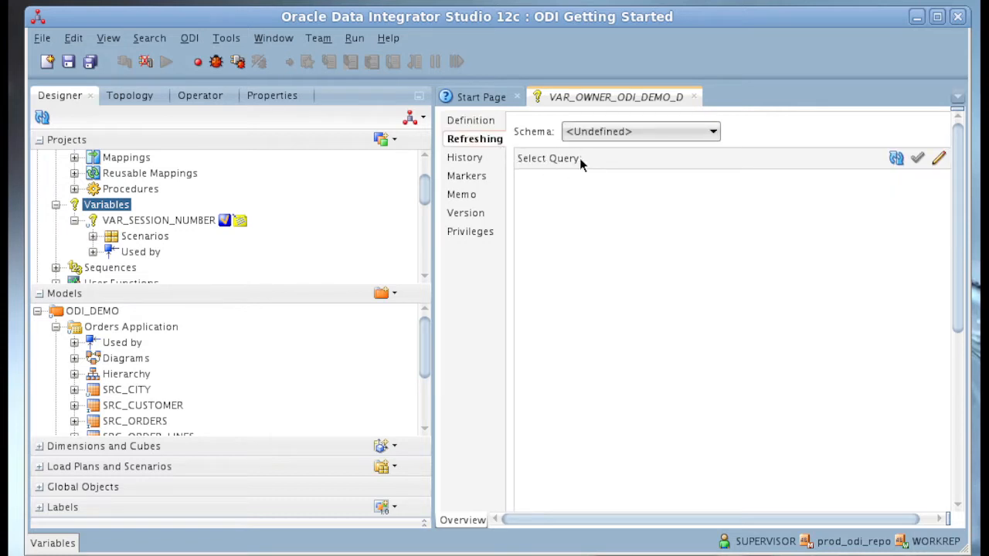
pyautogui.click(567, 183)
pyautogui.write('SELECT \'<%=odiRef.getSchemaName("ODI_DEMO_SRC","D")%>\' FROM DUAL')
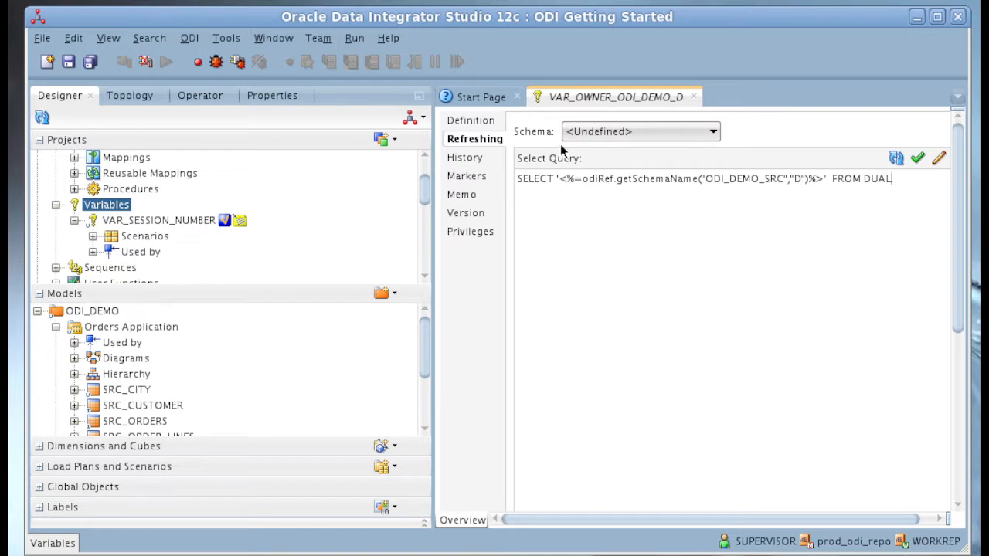
pyautogui.click(600, 132)
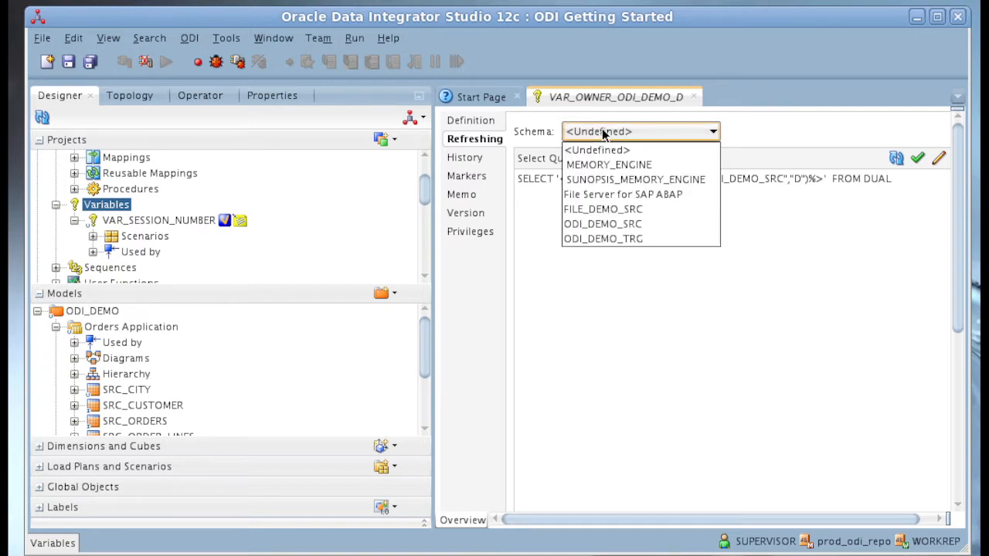
pyautogui.click(644, 223)
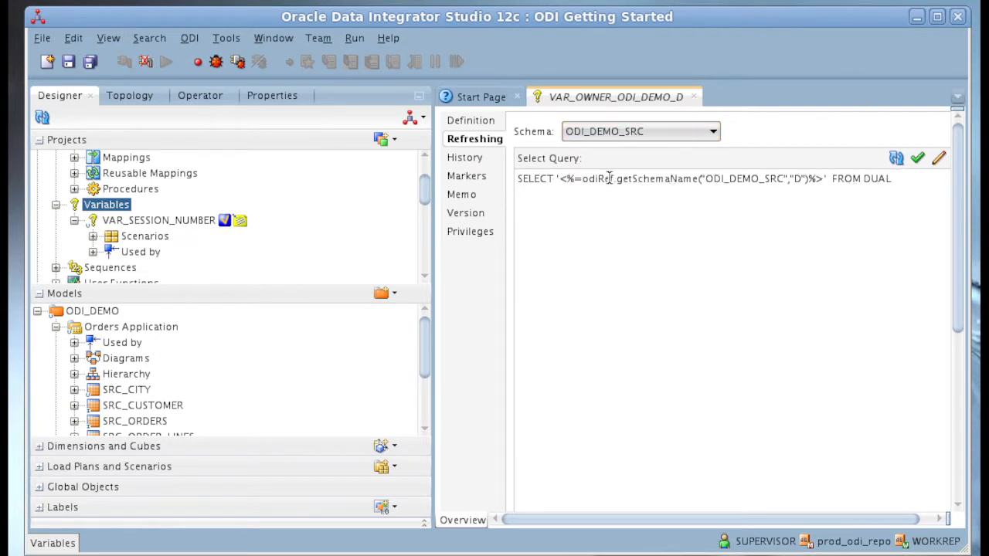
# - Compare the ODI_DEMO_SRC reference in the refresh query with the SRC_ODIDEMO.ODI_DEMO physical schema definition
pyautogui.moveTo(583, 179); pyautogui.dragTo(767, 171)
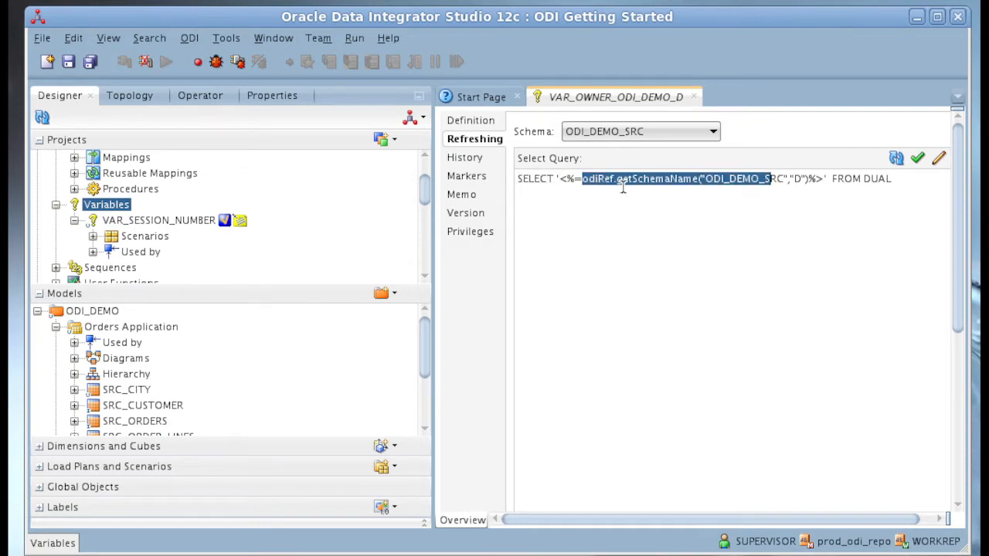
pyautogui.click(778, 181)
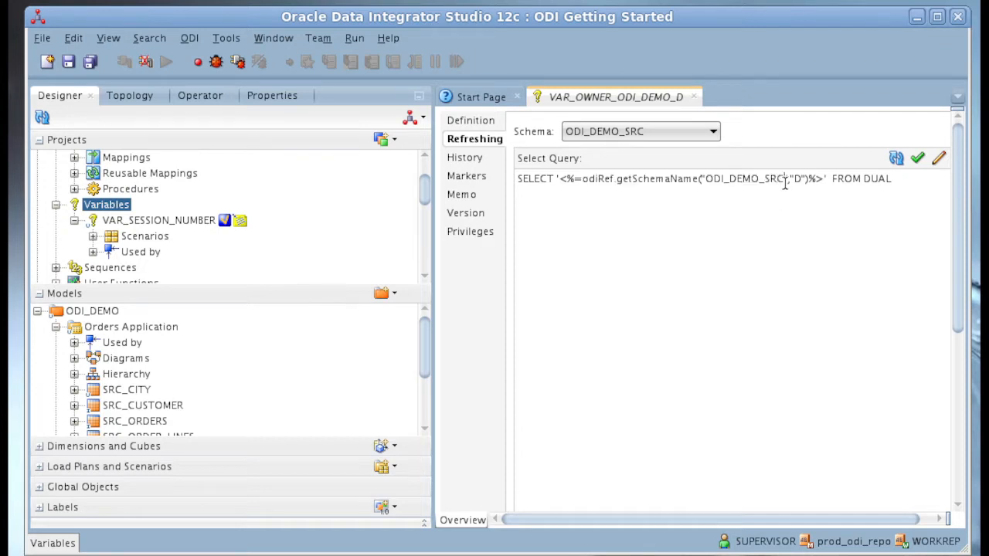
pyautogui.moveTo(785, 181); pyautogui.dragTo(702, 176)
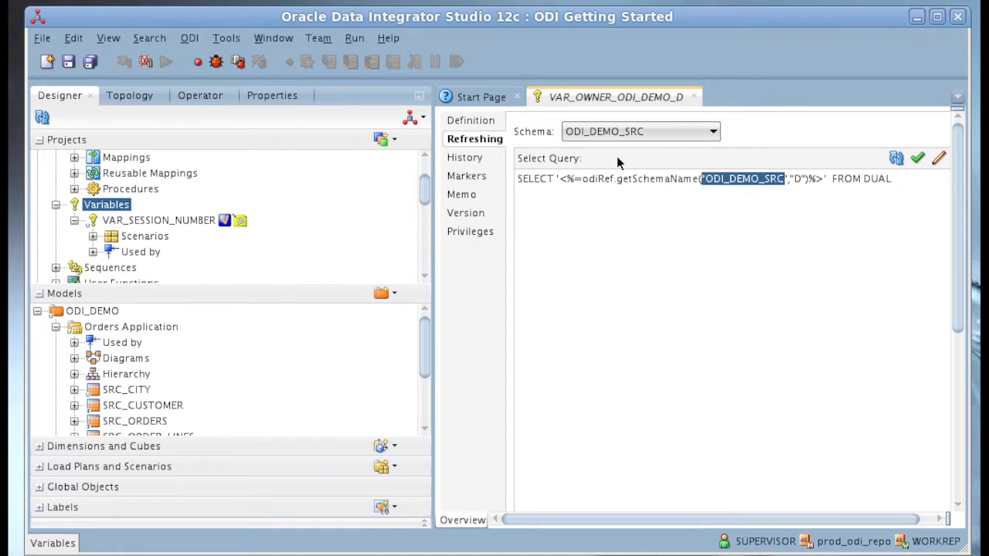
pyautogui.click(200, 95)
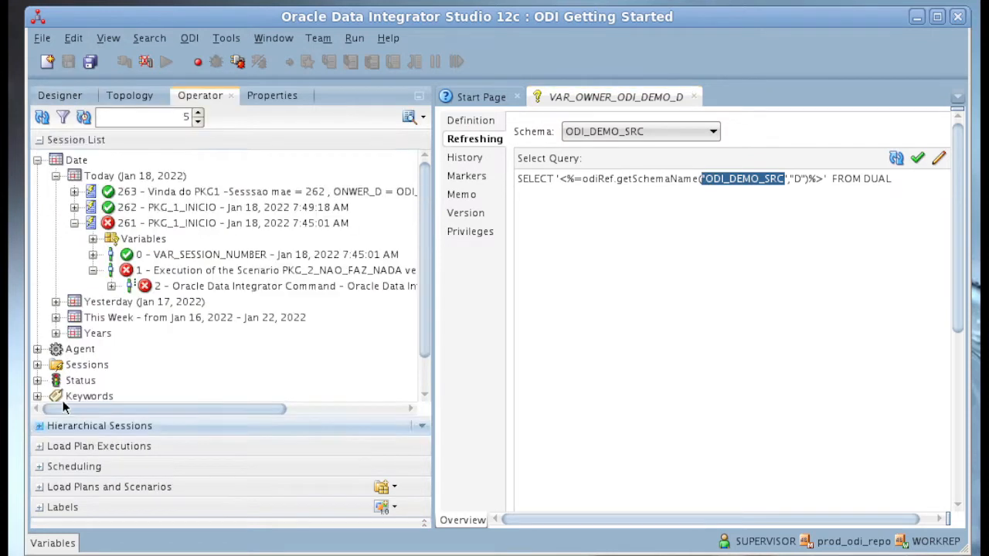
pyautogui.click(122, 96)
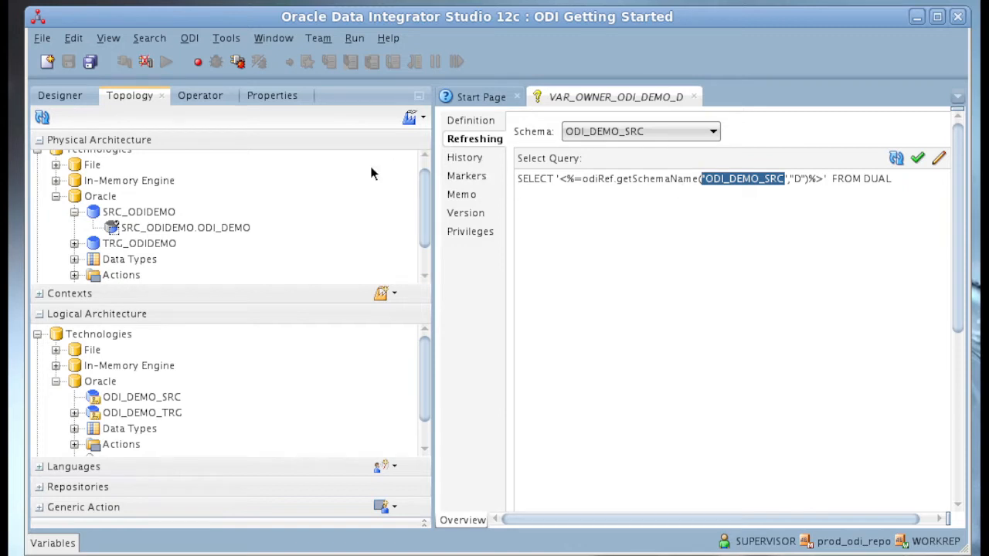
pyautogui.doubleClick(158, 229)
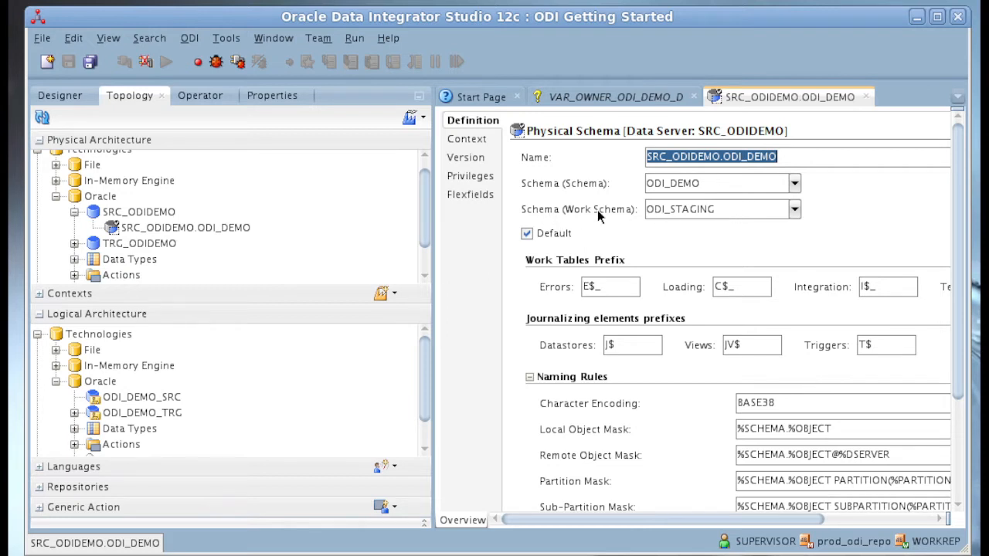
pyautogui.click(616, 101)
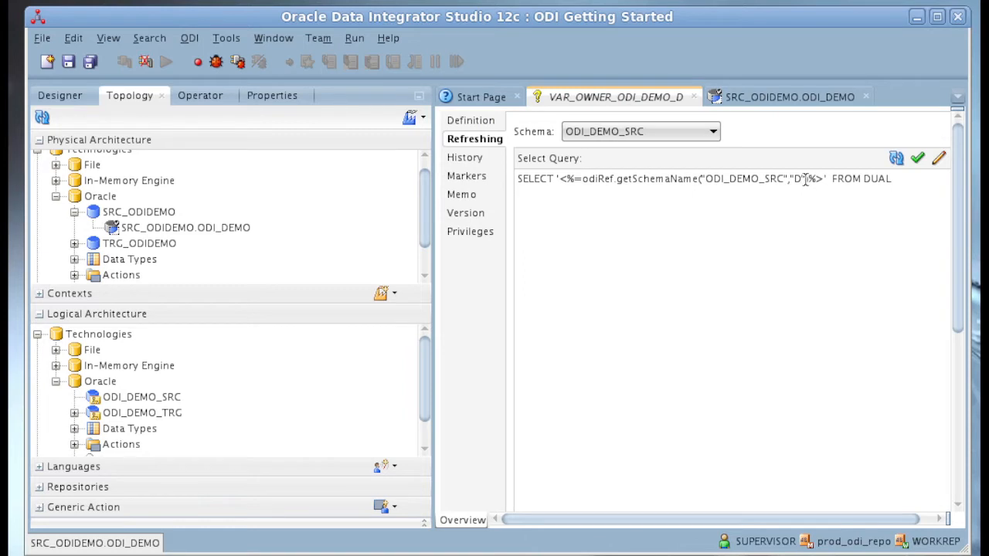
pyautogui.click(778, 100)
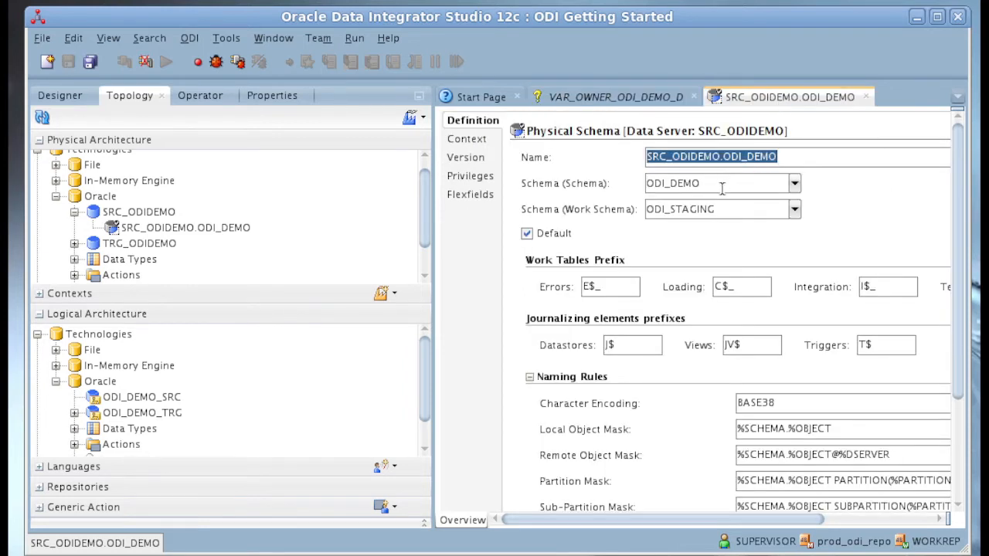
# - Close the SRC_ODIDEMO.ODI_DEMO physical schema and save the VAR_OWNER_ODI_DEMO_D variable
pyautogui.click(865, 97)
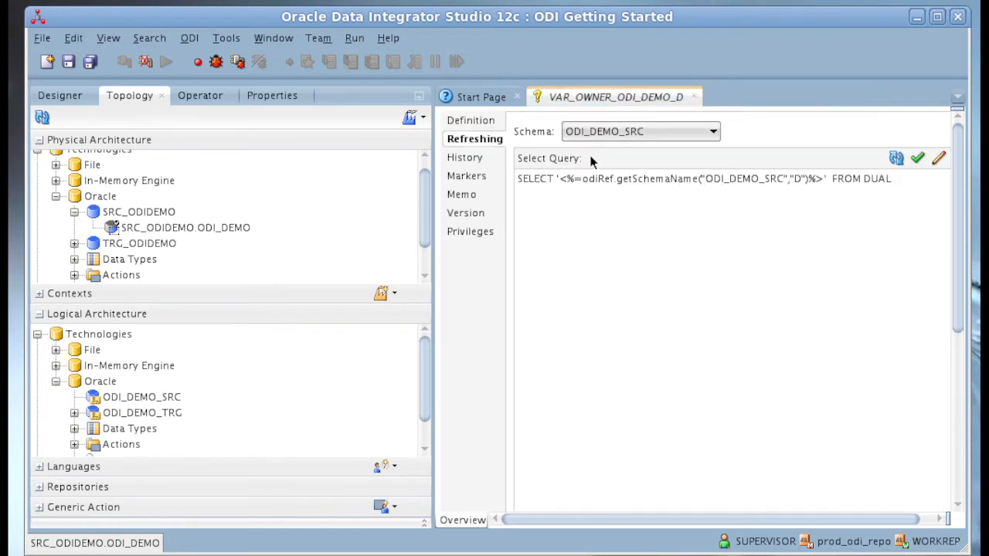
pyautogui.click(68, 65)
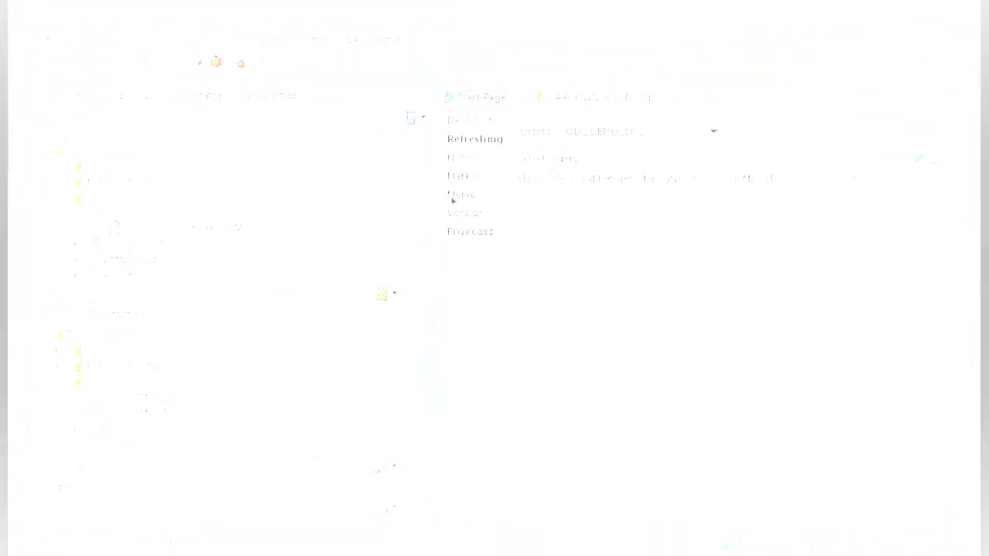
# - Add the memo "Pegar o Owner do Schema de Dados" to the VAR_OWNER_ODI_DEMO_D variable
pyautogui.click(466, 196)
pyautogui.click(568, 132)
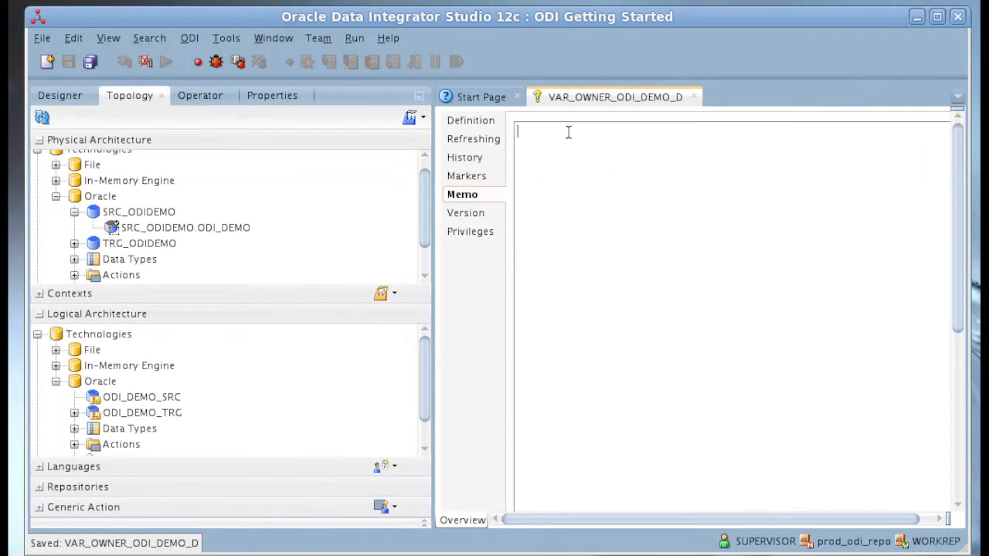
pyautogui.write('Pegar o Owne')
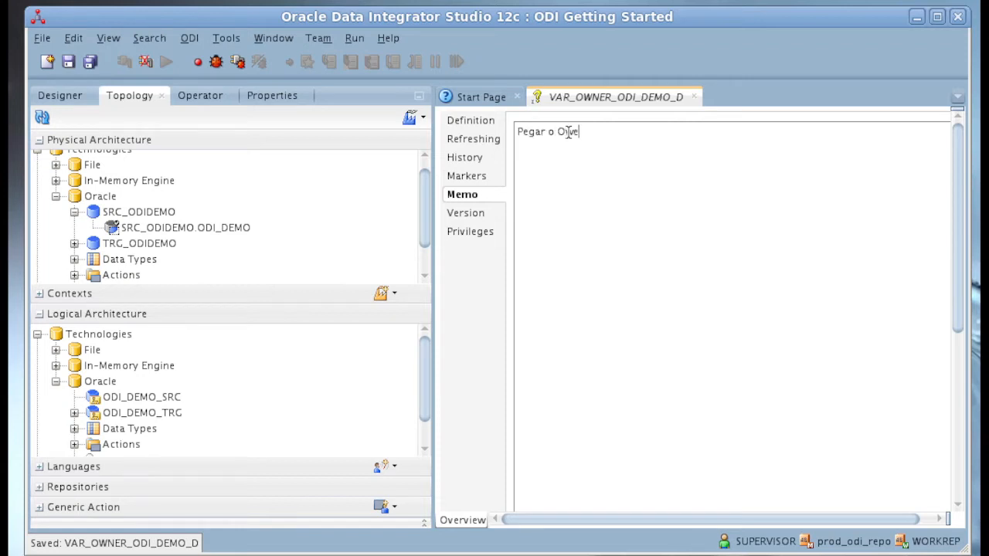
pyautogui.write('r do Schema de D')
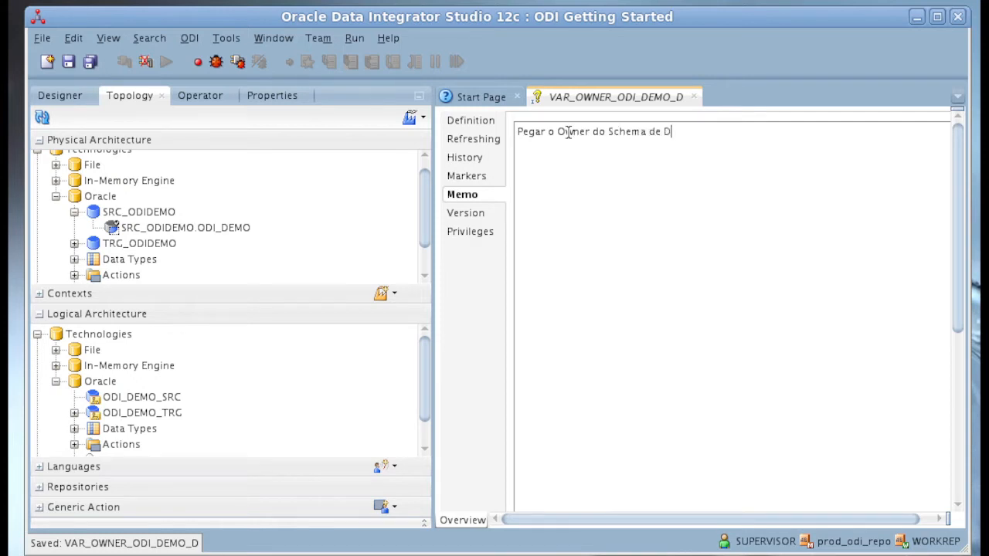
pyautogui.write('ados')
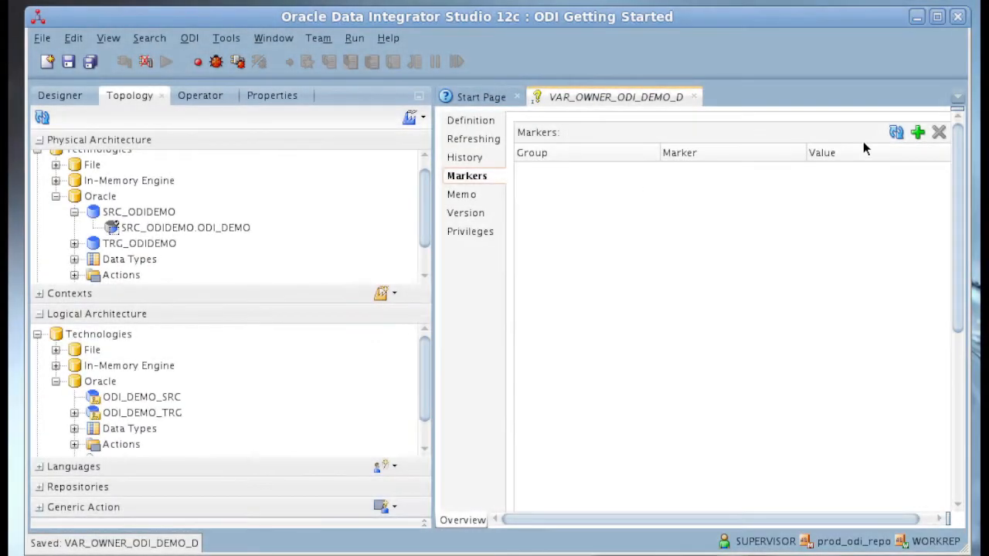
# - Add a marker from the Progress group set to Done to the variable and save it
pyautogui.click(916, 133)
pyautogui.click(554, 169)
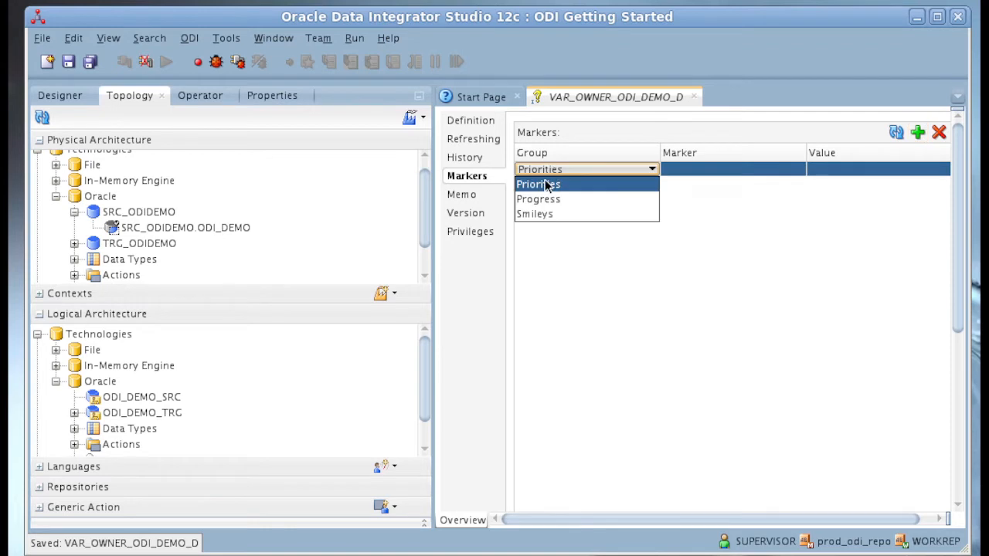
pyautogui.click(538, 199)
pyautogui.click(731, 171)
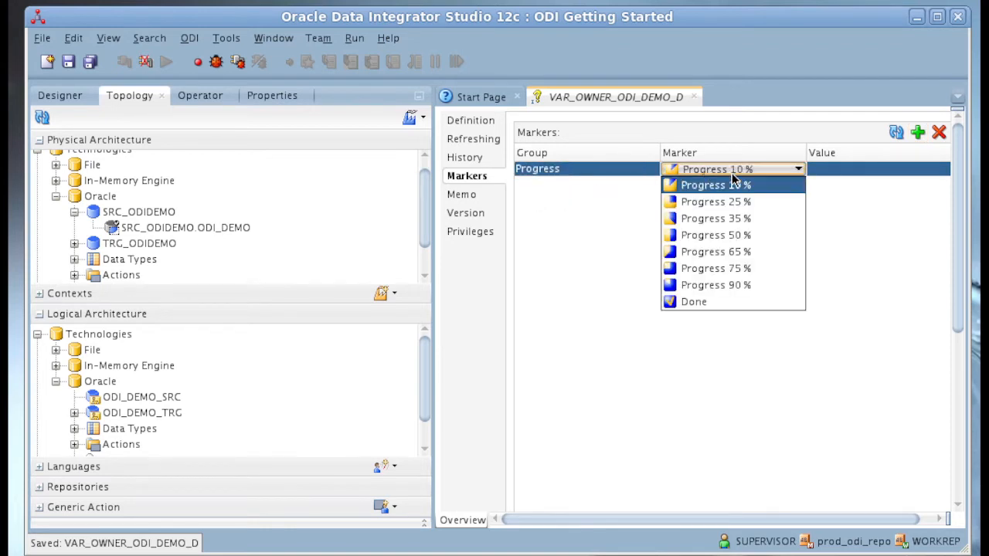
pyautogui.click(689, 301)
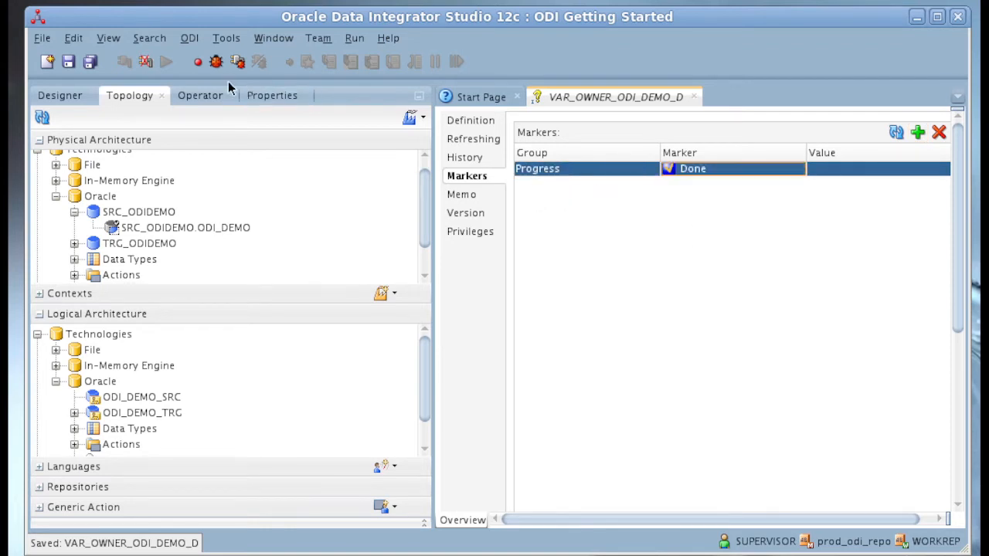
pyautogui.click(68, 61)
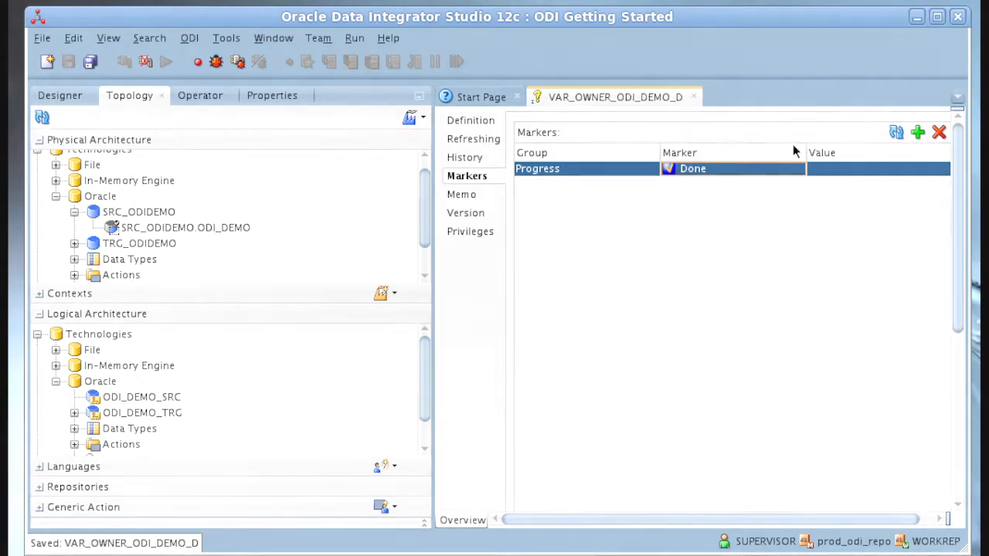
# - Review the variable's definition and refresh settings, and close the variable
pyautogui.click(467, 123)
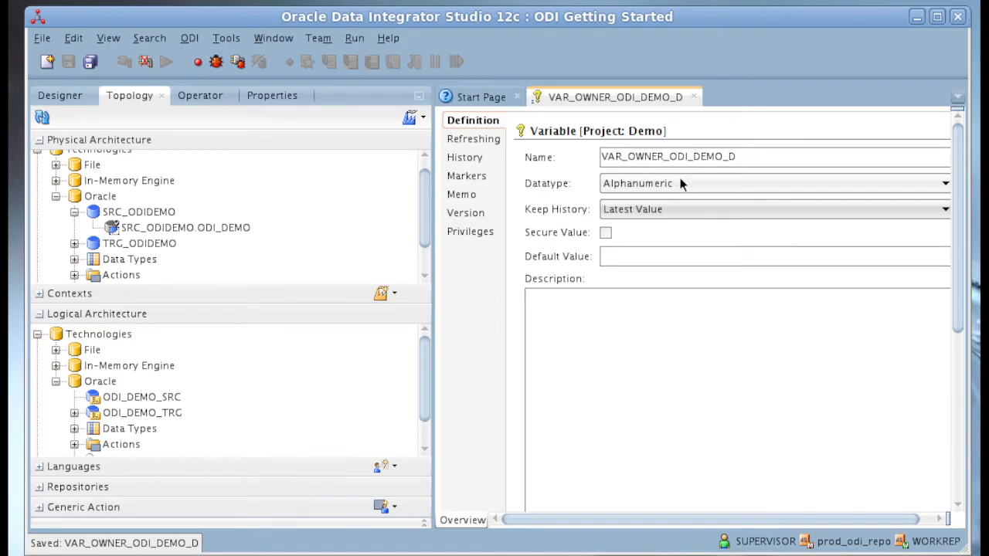
pyautogui.click(487, 143)
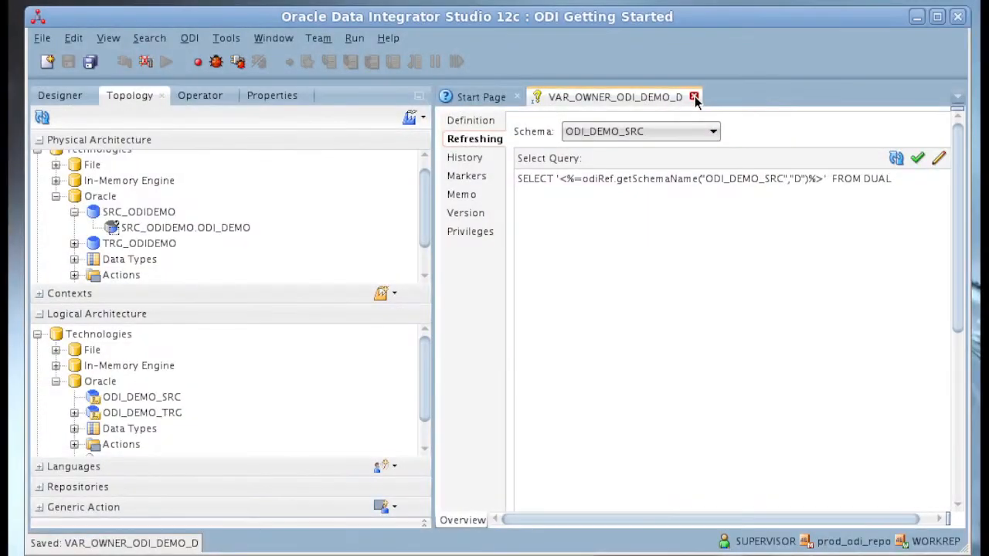
pyautogui.click(694, 100)
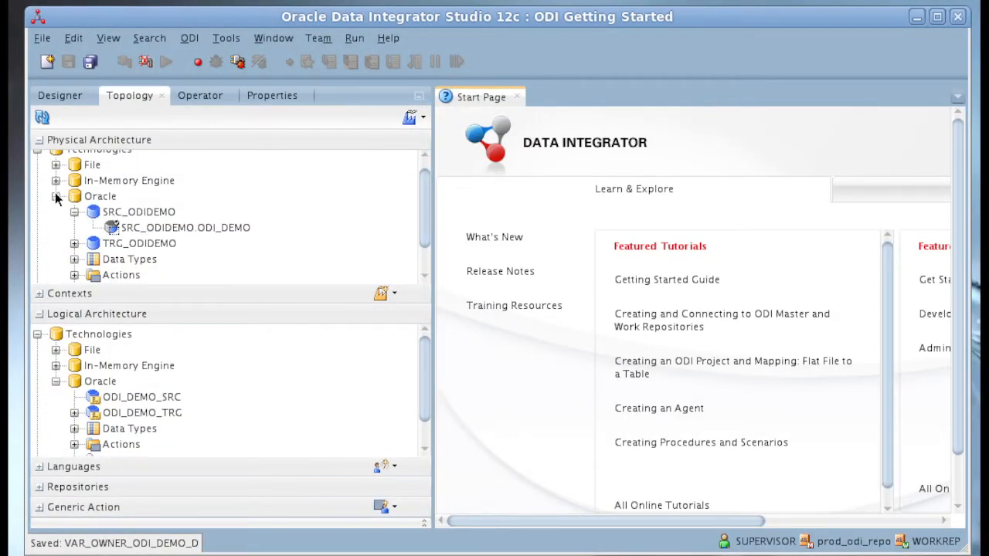
# - Open the PKG_1_INICIO package in the Sales Administration folder and check the parameters of its scenario execution step
pyautogui.click(62, 95)
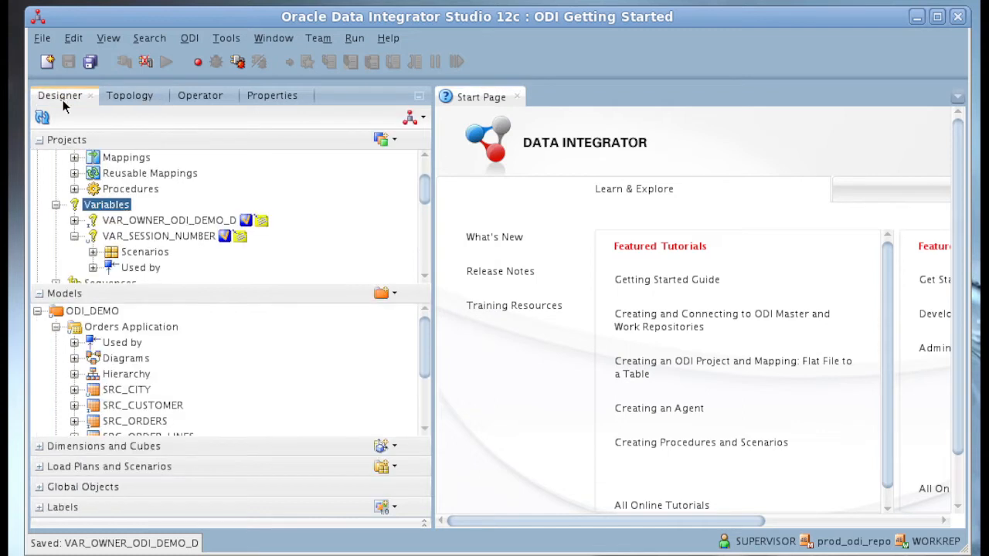
pyautogui.scroll(1, 237, 223)
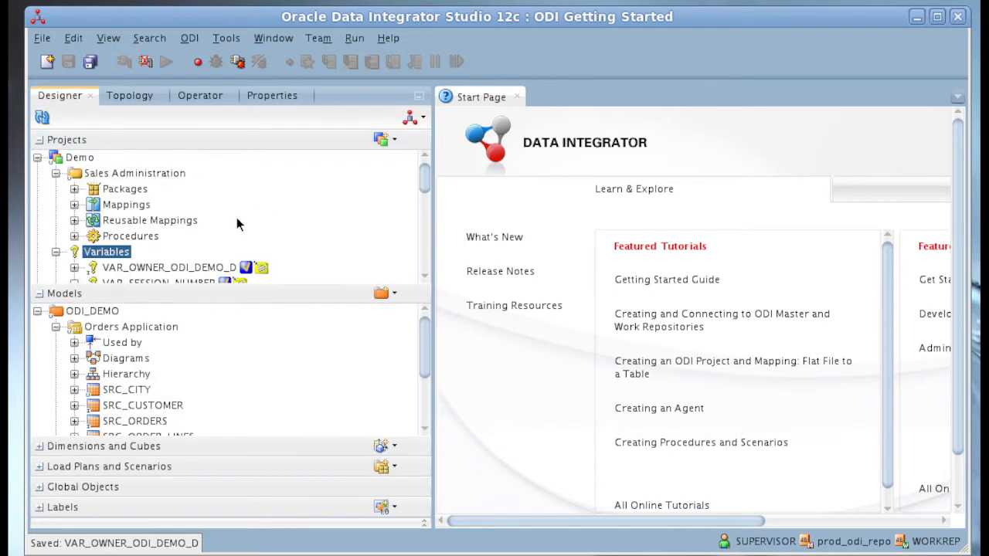
pyautogui.click(74, 189)
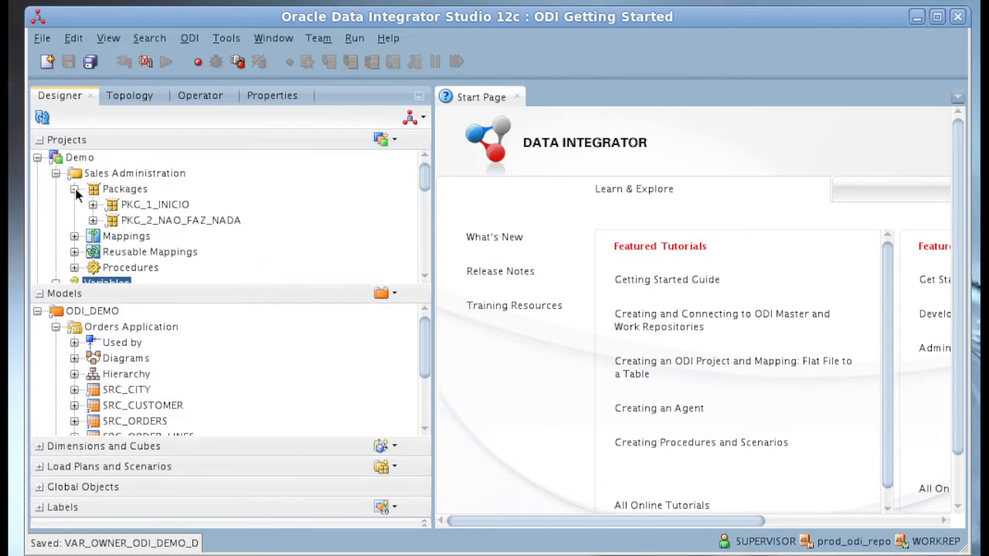
pyautogui.doubleClick(163, 205)
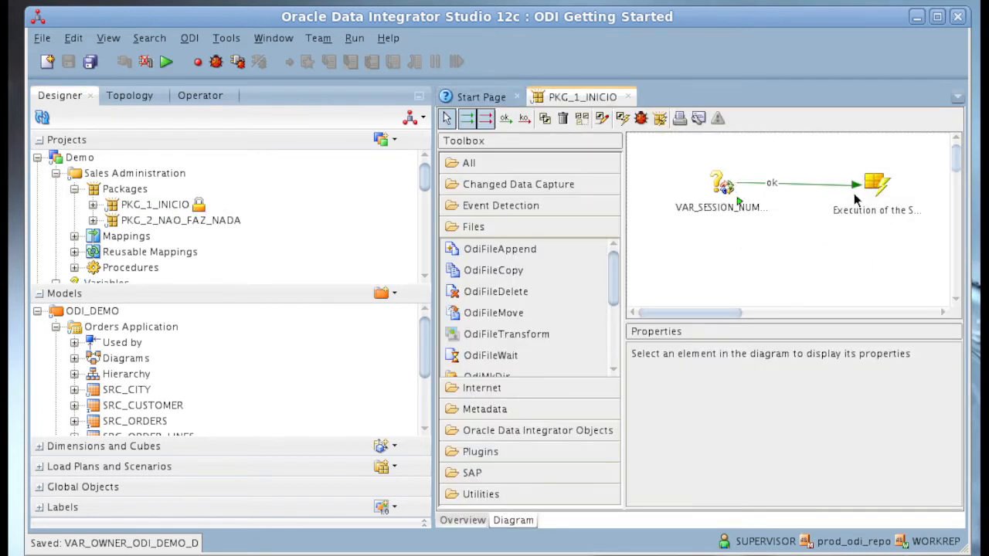
pyautogui.click(880, 184)
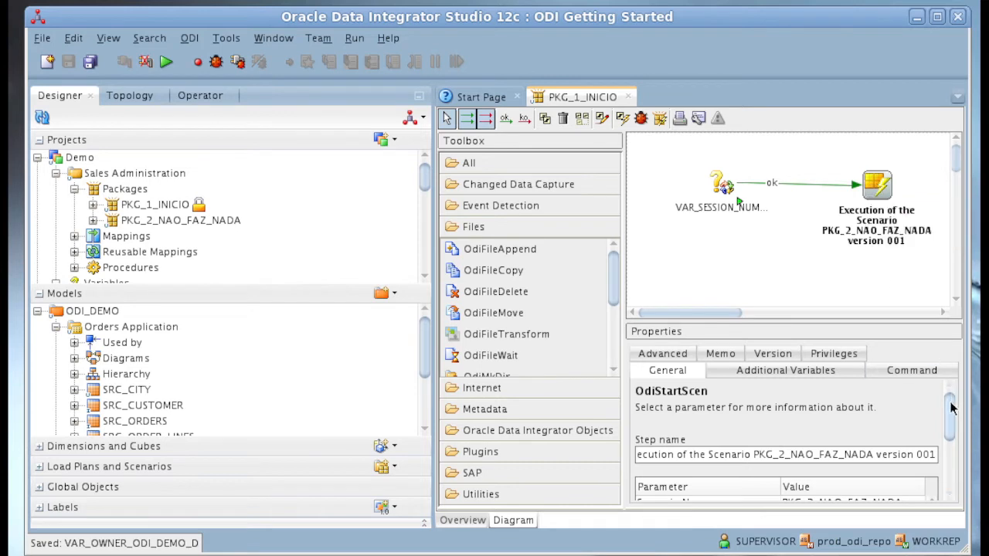
pyautogui.scroll(-1, 952, 413)
pyautogui.scroll(-1, 950, 413)
pyautogui.scroll(3, 951, 413)
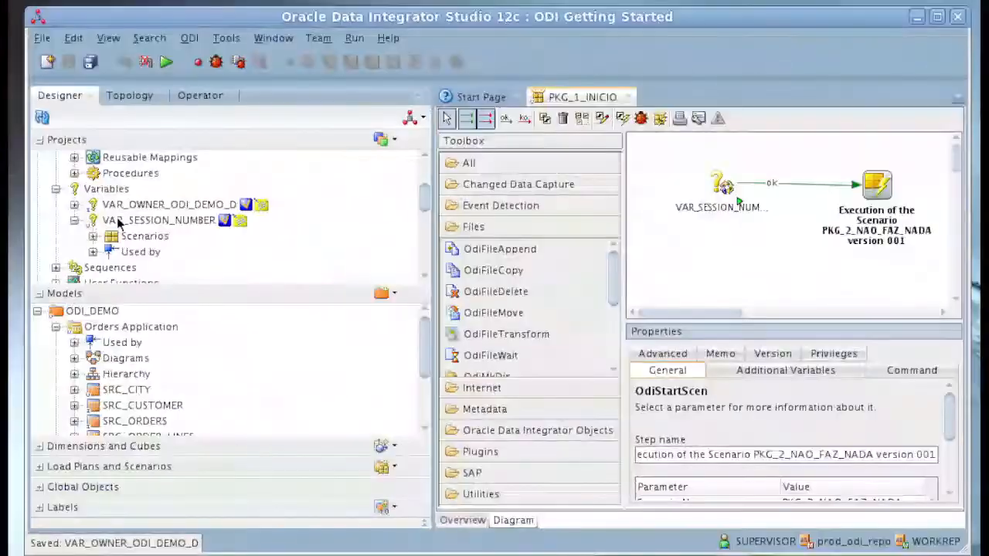
# - Add VAR_OWNER_ODI_DEMO_D to the package diagram and link it with ok connections between VAR_SESSION_NUMBER and the PKG_2_NAO_FAZ_NADA scenario execution
pyautogui.click(120, 206)
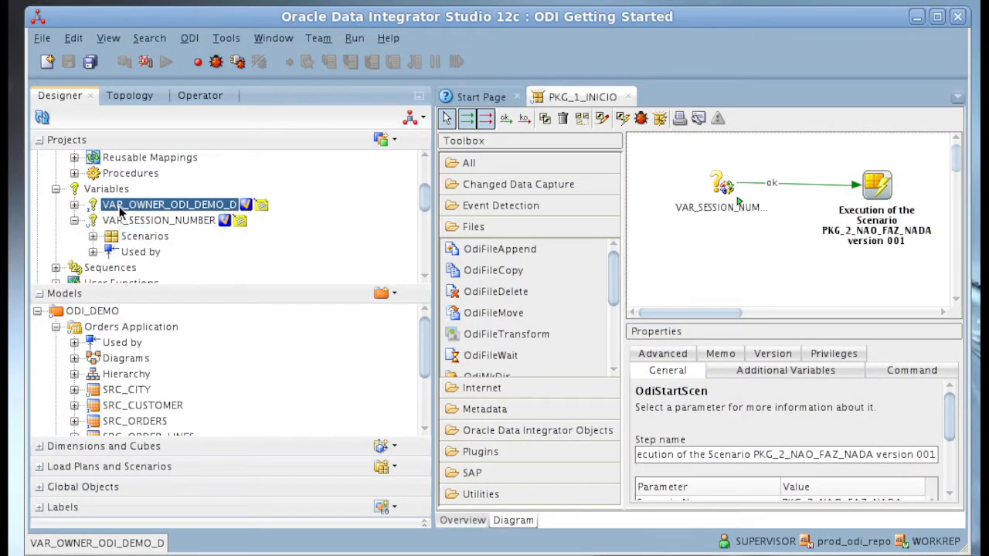
pyautogui.moveTo(120, 208); pyautogui.dragTo(793, 248)
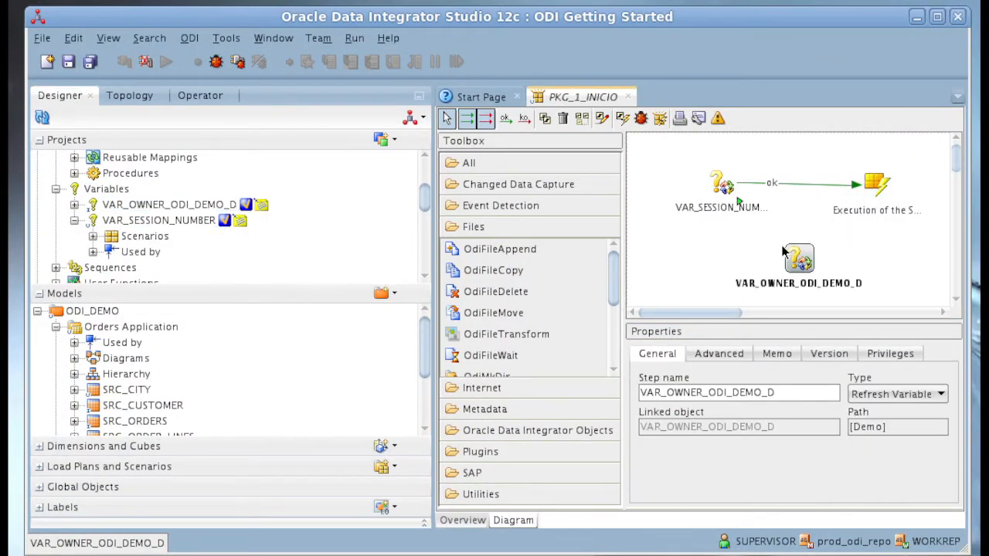
pyautogui.click(723, 184)
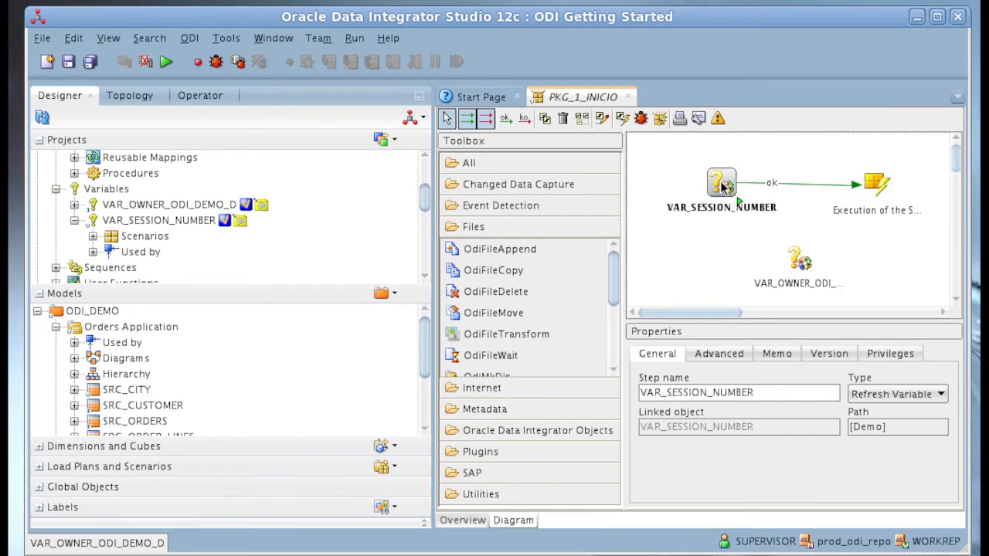
pyautogui.click(505, 118)
pyautogui.moveTo(722, 184); pyautogui.dragTo(802, 261)
pyautogui.click(802, 261)
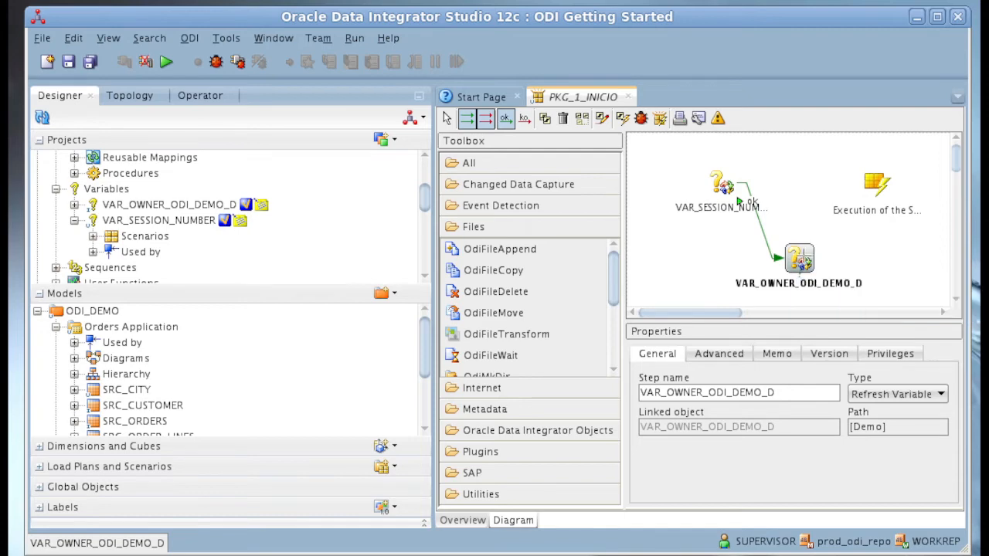
pyautogui.moveTo(803, 261); pyautogui.dragTo(872, 187)
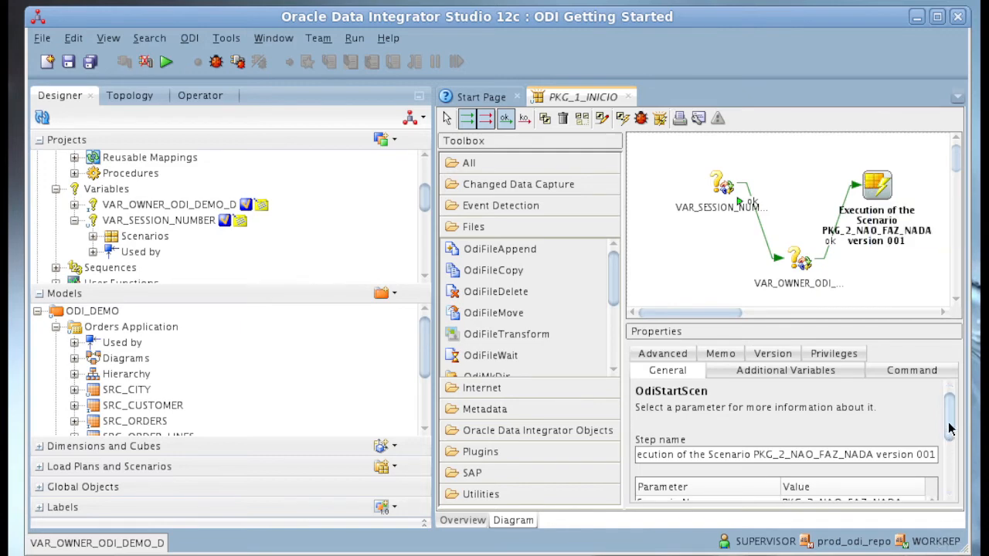
# - Append ", OWNER DO SCHEMA DE DADOS = " to the Session Name expression of the PKG_2_NAO_FAZ_NADA scenario execution step
pyautogui.moveTo(951, 429); pyautogui.dragTo(953, 464)
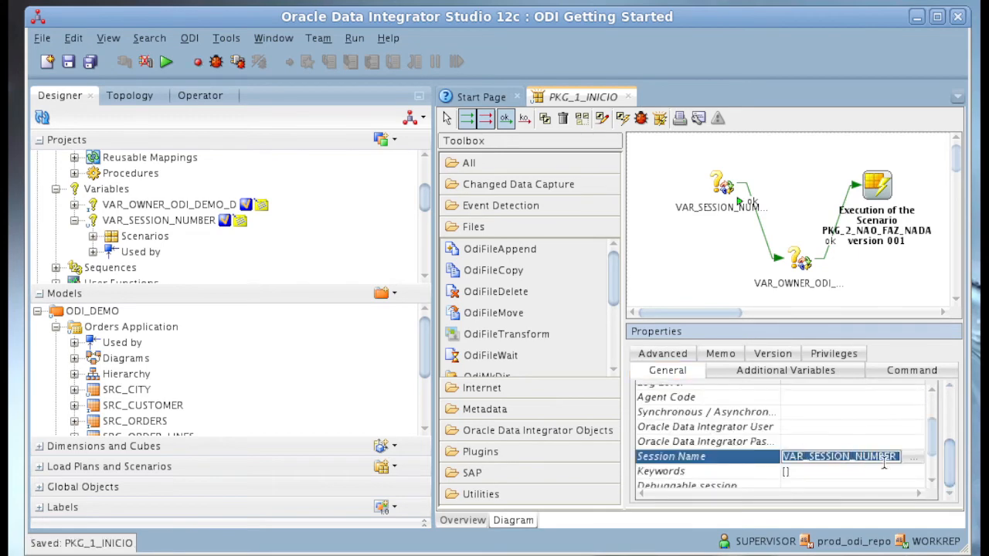
pyautogui.click(911, 459)
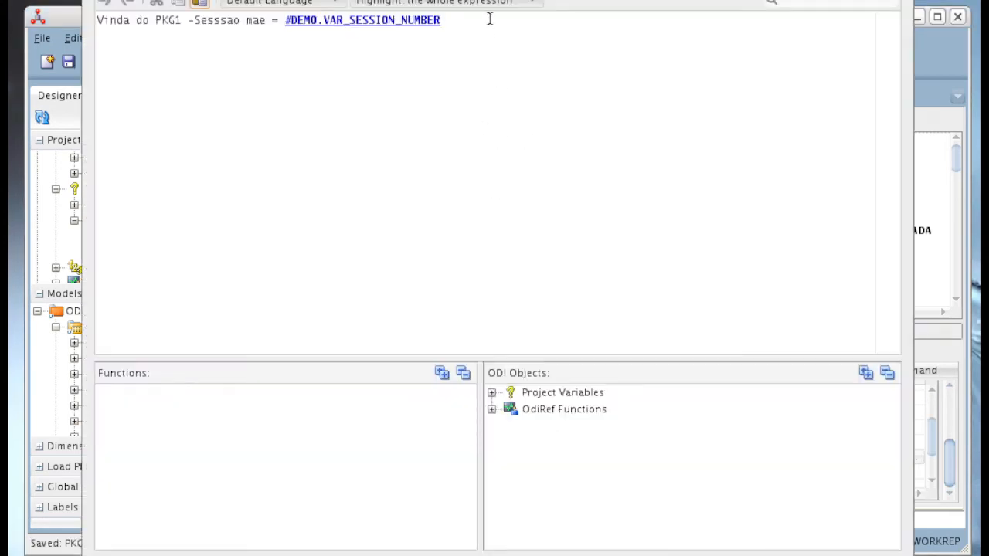
pyautogui.write(', ')
pyautogui.write('ever')
pyautogui.press('BackSpace')
pyautogui.press('BackSpace')
pyautogui.write('GWNER DO SCHE')
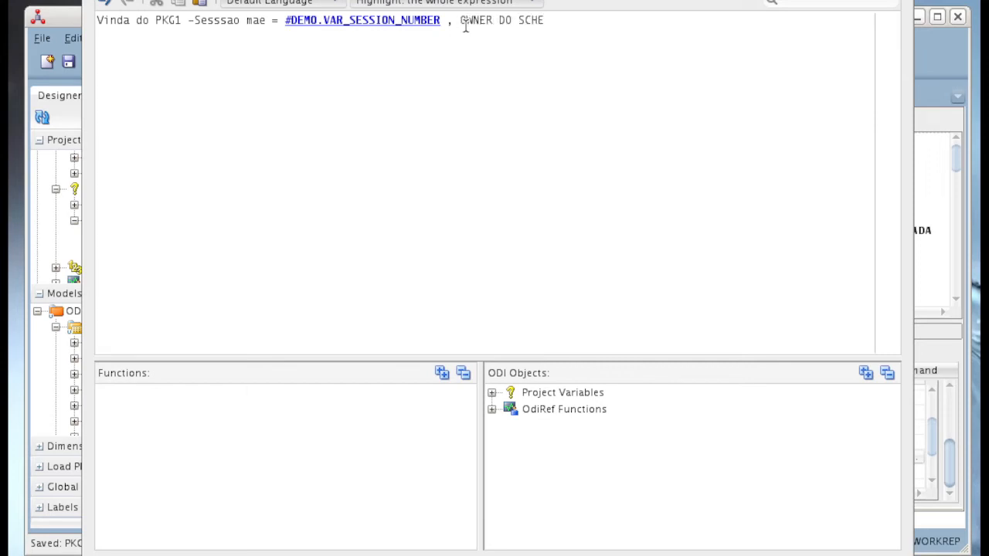
pyautogui.write('MA DE DADOS =')
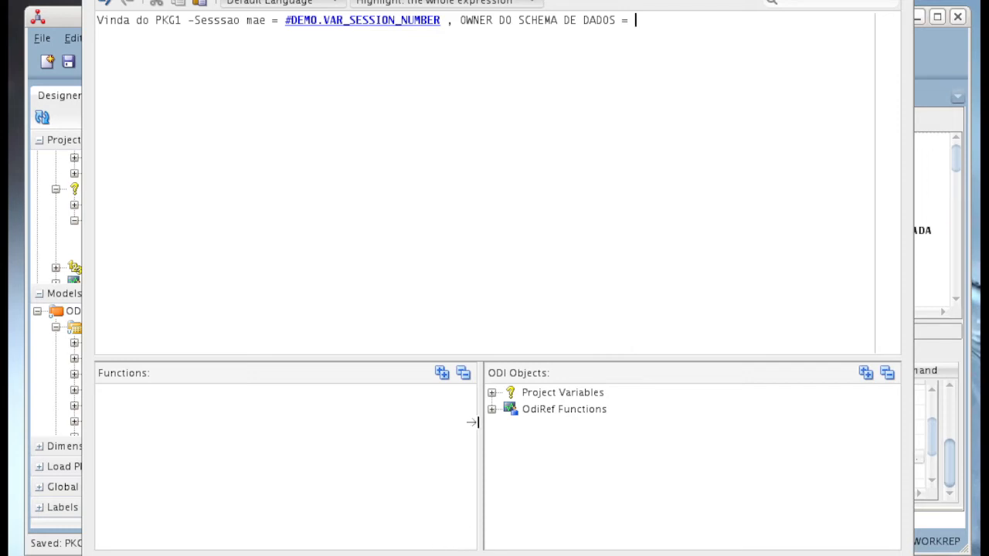
# - Insert the project variable VAR_OWNER_ODI_DEMO_D at the end of the Session Name expression, and save and close the package
pyautogui.click(492, 393)
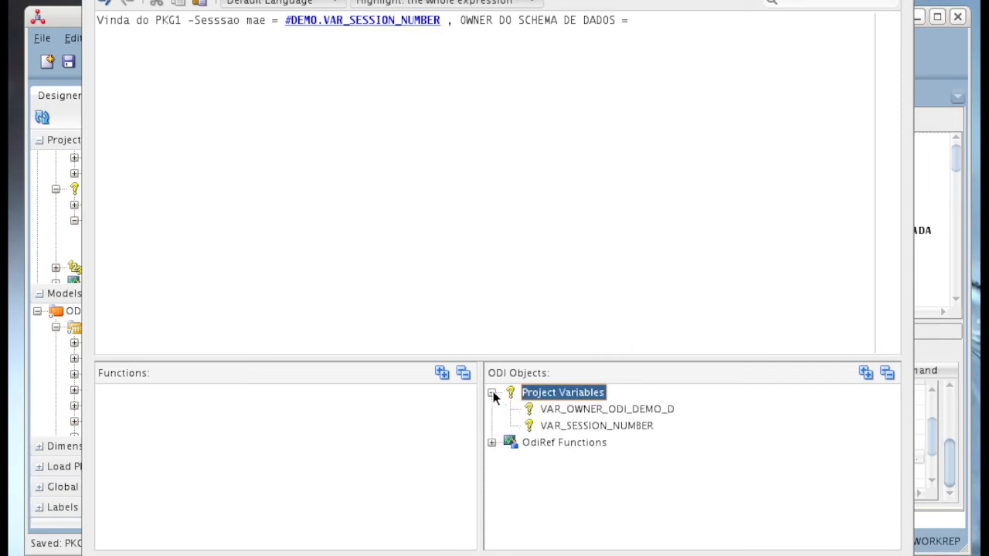
pyautogui.doubleClick(577, 412)
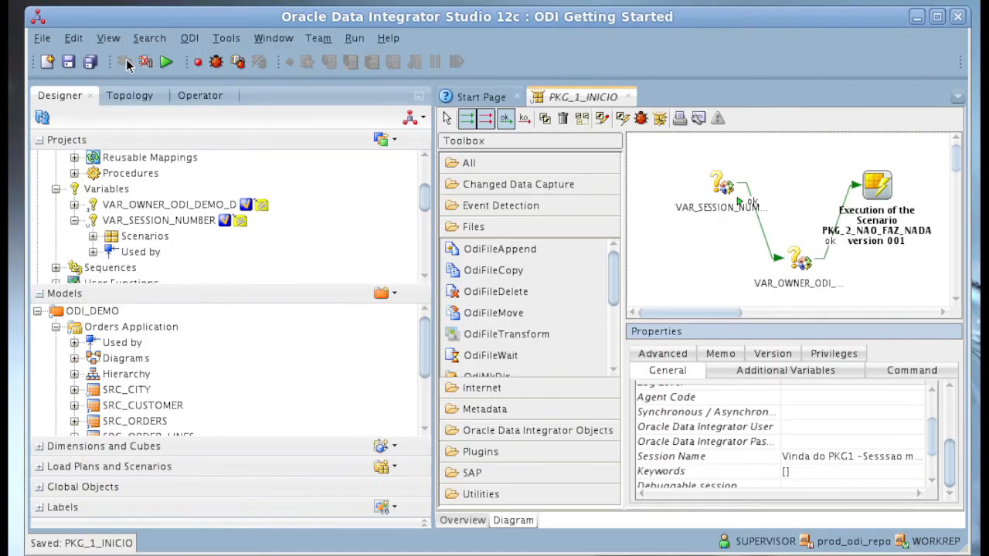
pyautogui.click(87, 66)
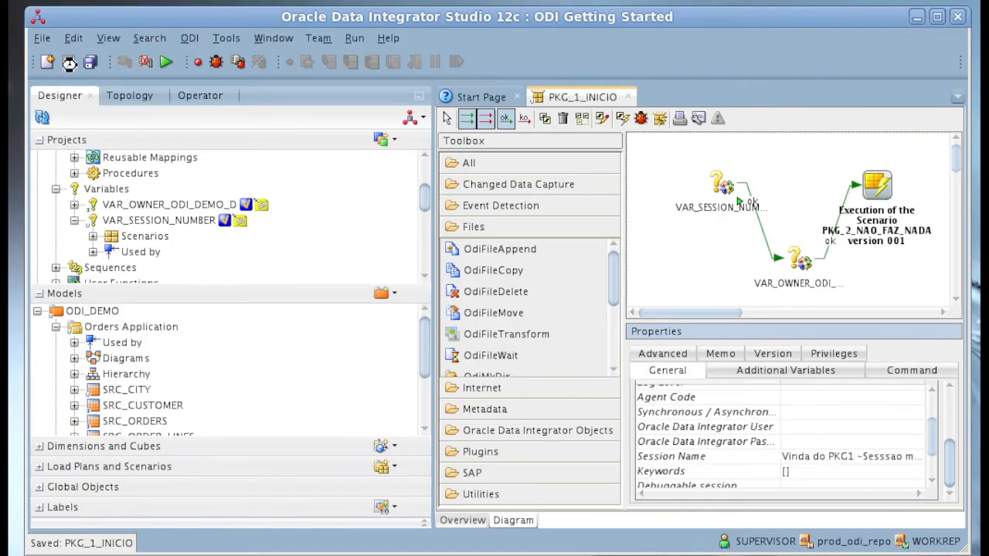
pyautogui.click(627, 96)
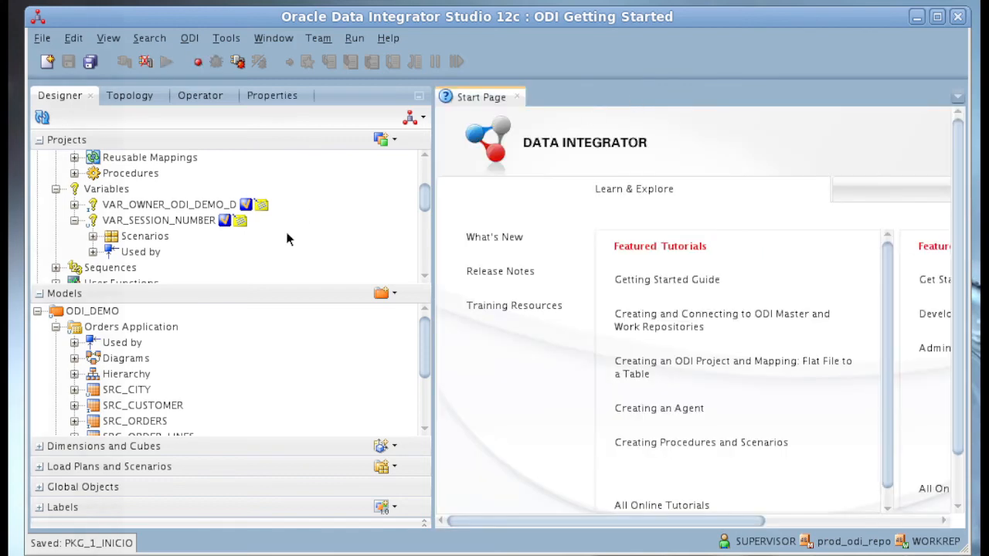
# - Generate scenario PKG_1_INICIO version 001 from the PKG_1_INICIO package, using both variables as selected startup parameters
pyautogui.click(138, 220)
pyautogui.scroll(2, 140, 222)
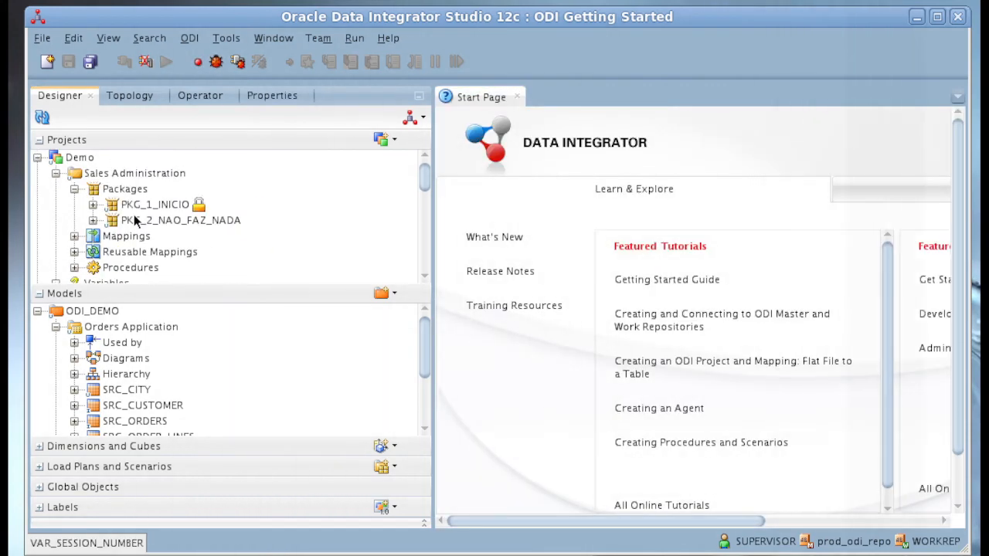
pyautogui.click(93, 206)
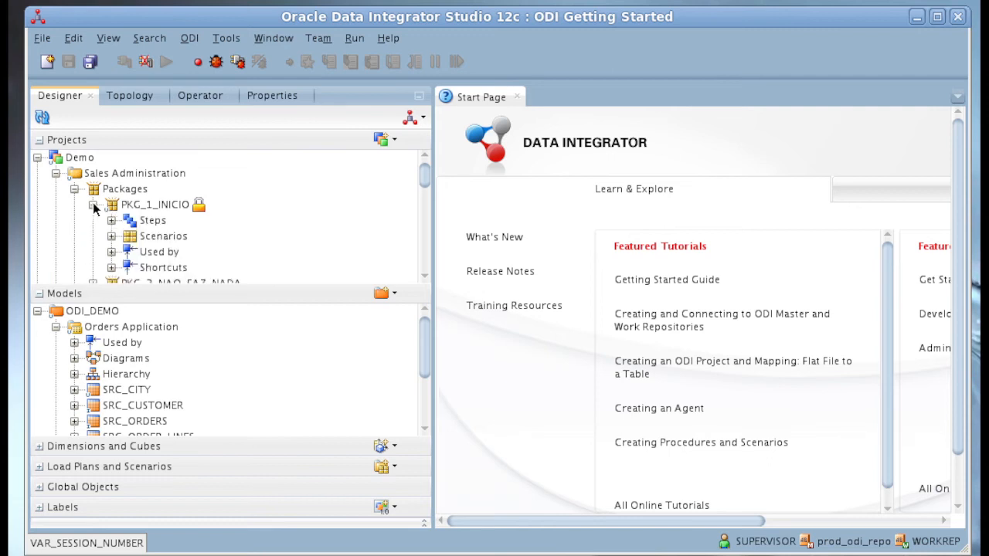
pyautogui.rightClick(129, 238)
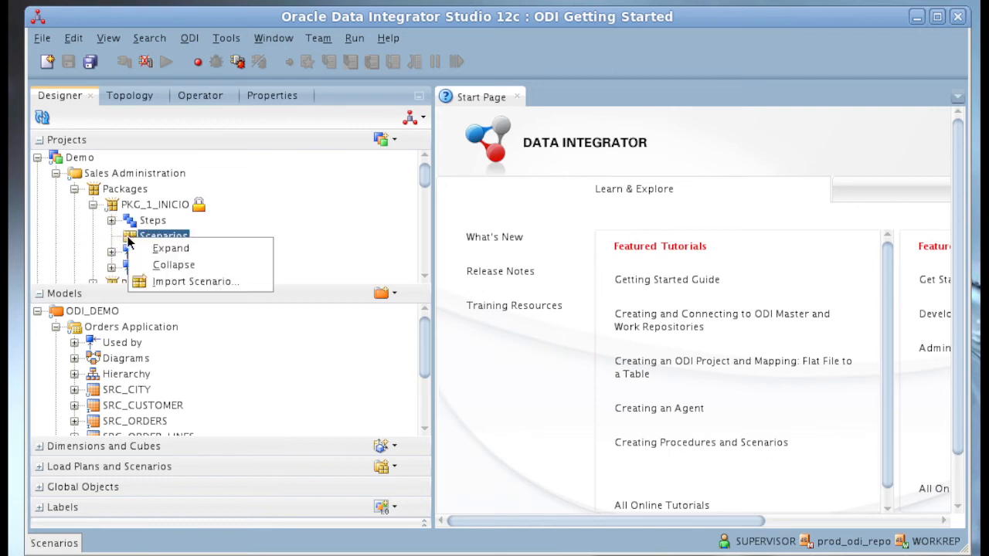
pyautogui.click(167, 206)
pyautogui.rightClick(165, 206)
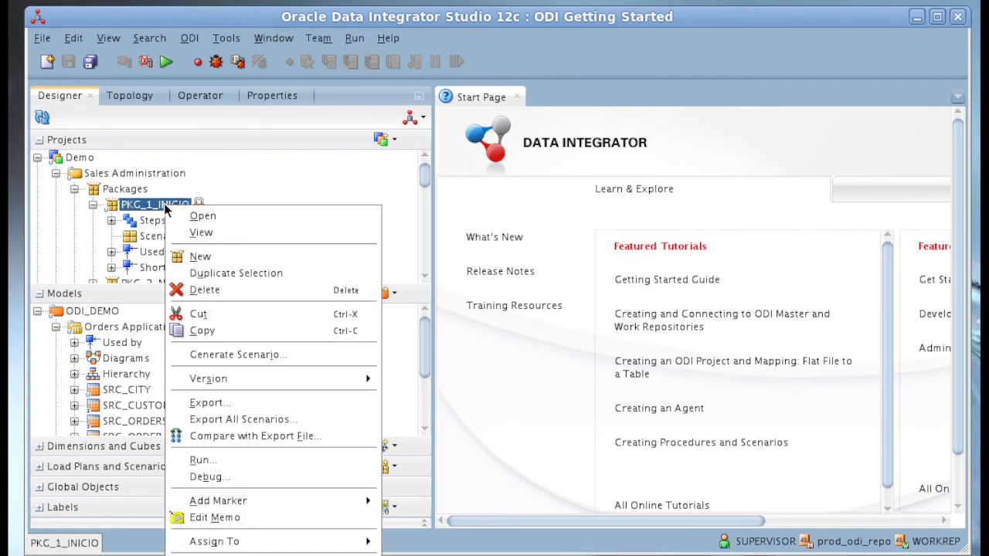
pyautogui.click(265, 355)
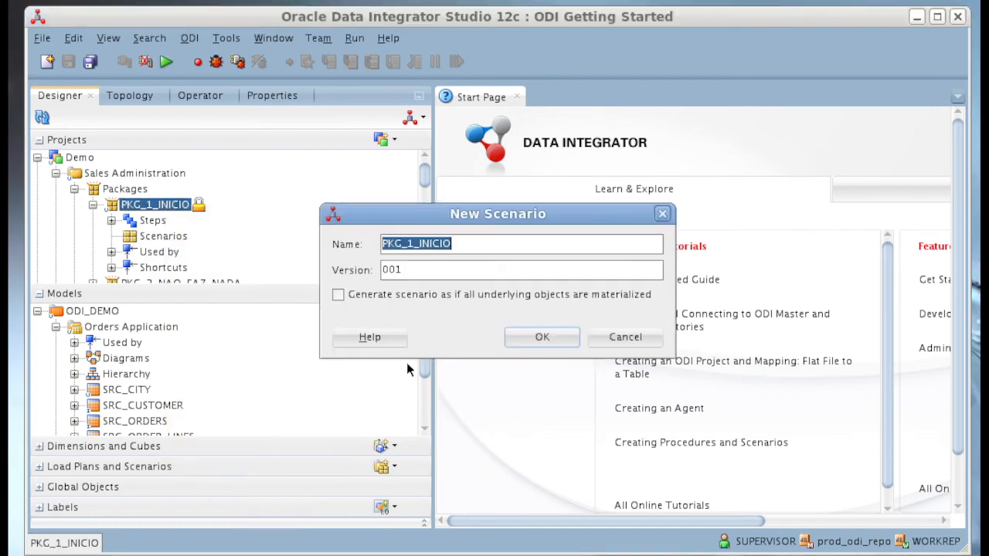
pyautogui.click(538, 339)
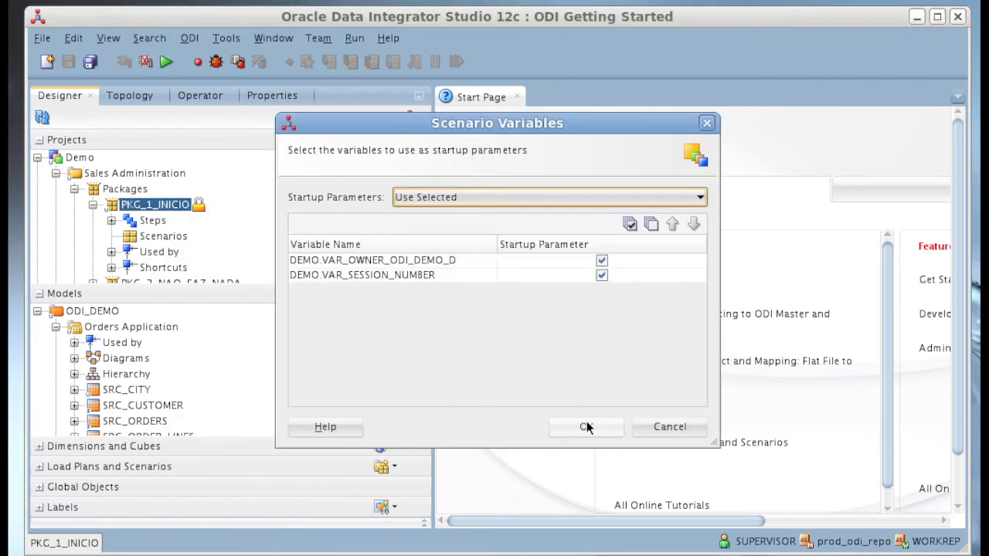
pyautogui.click(587, 421)
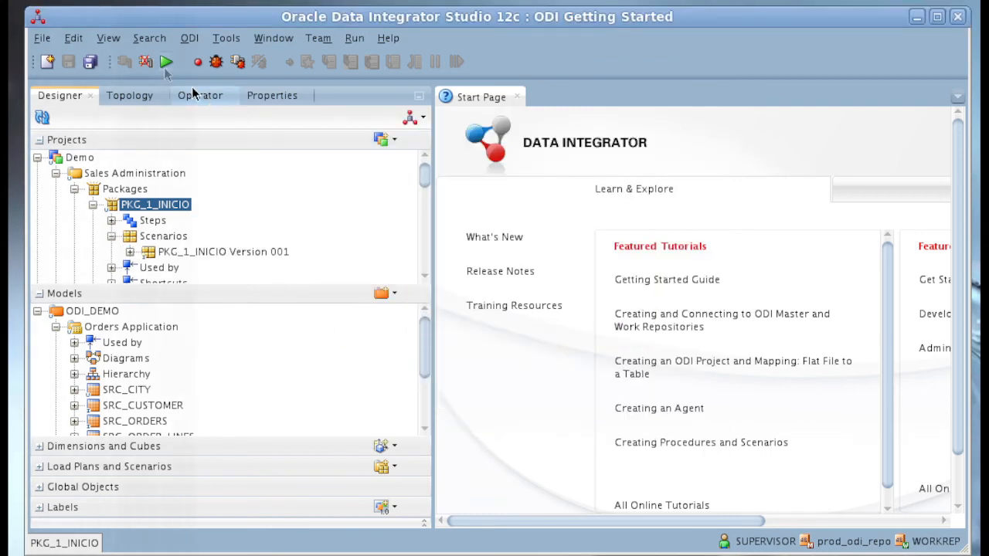
# - Run the PKG_1_INICIO package in the Global context with Local (No Agent) and log level 5
pyautogui.click(166, 63)
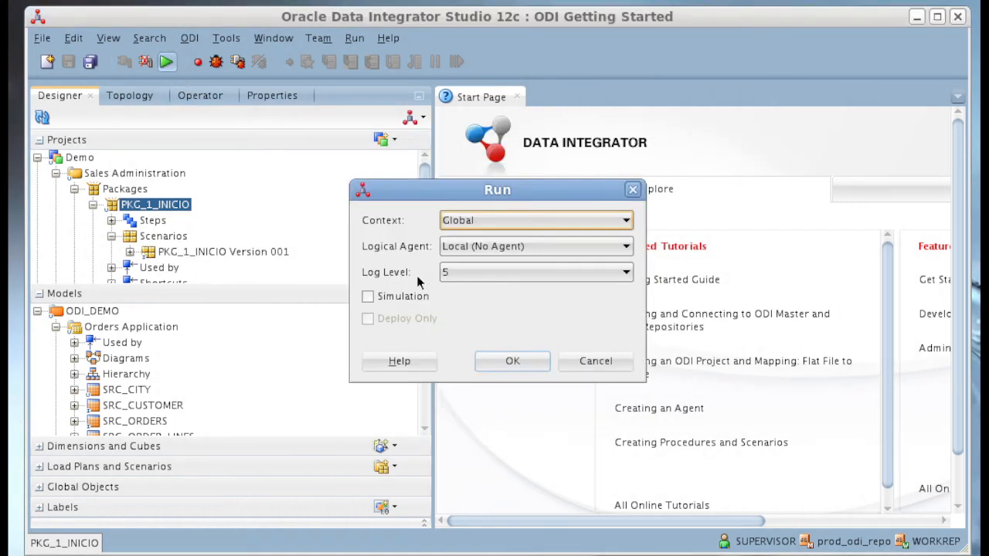
pyautogui.click(513, 362)
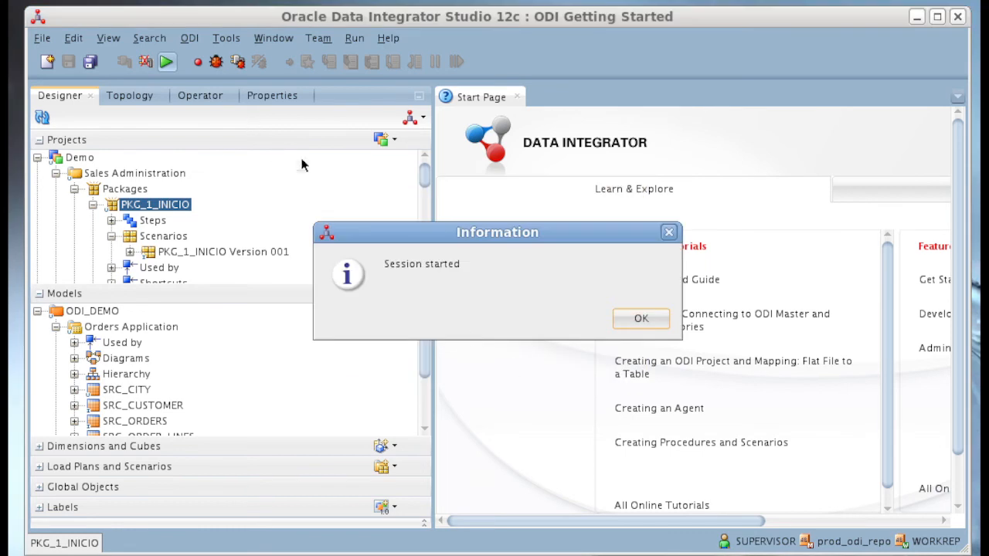
pyautogui.click(635, 327)
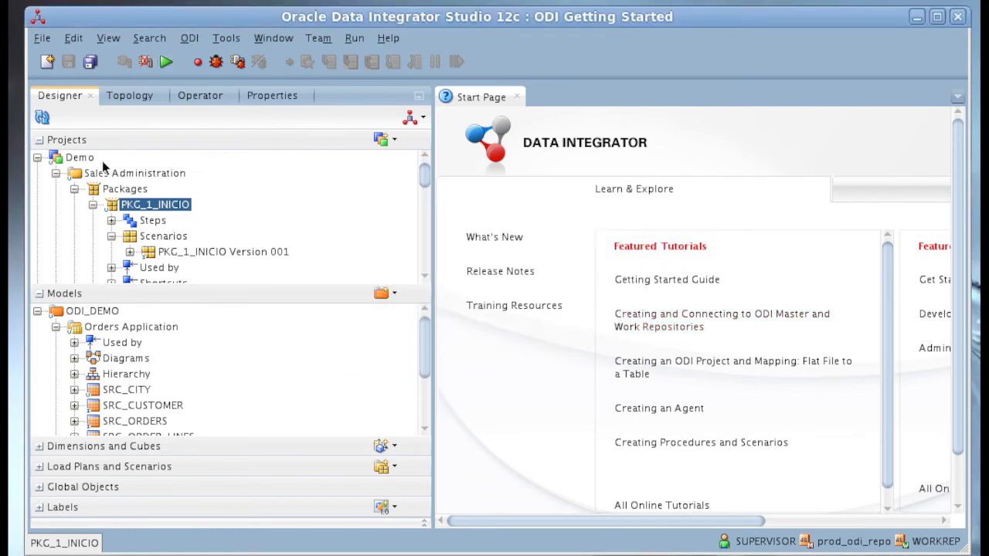
# - Refresh the Operator session list and check the full name of the newest child session started from PKG_1_INICIO
pyautogui.click(210, 97)
pyautogui.click(40, 118)
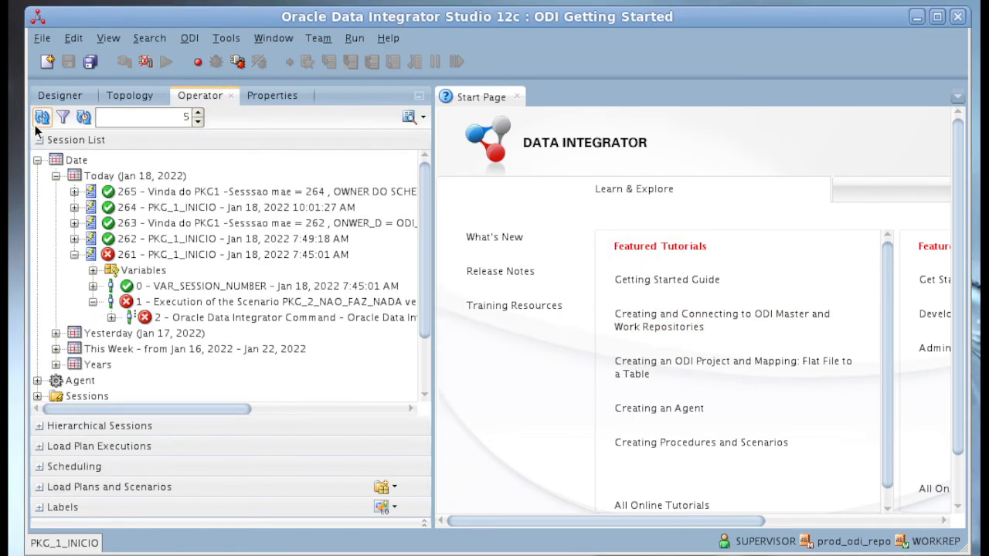
pyautogui.click(78, 190)
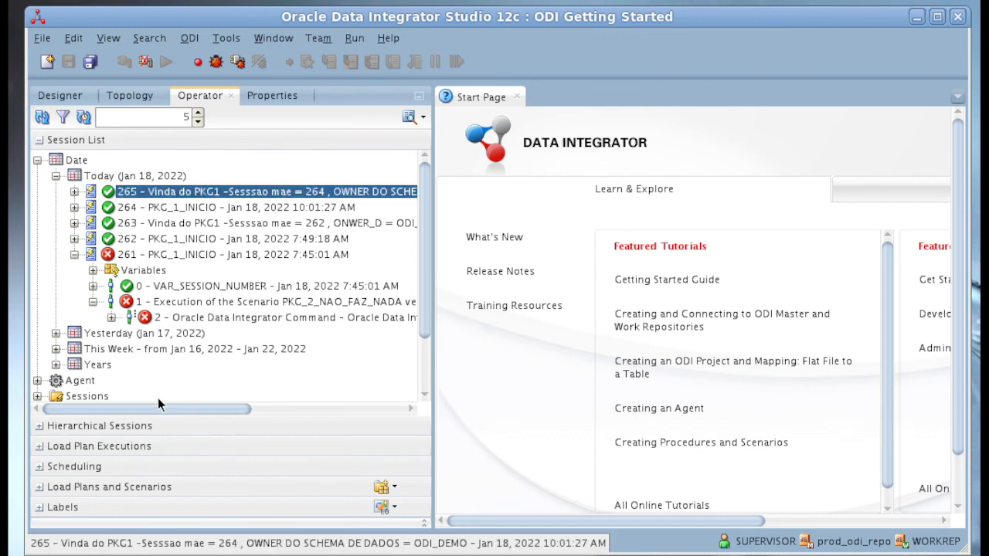
pyautogui.moveTo(130, 407); pyautogui.dragTo(164, 413)
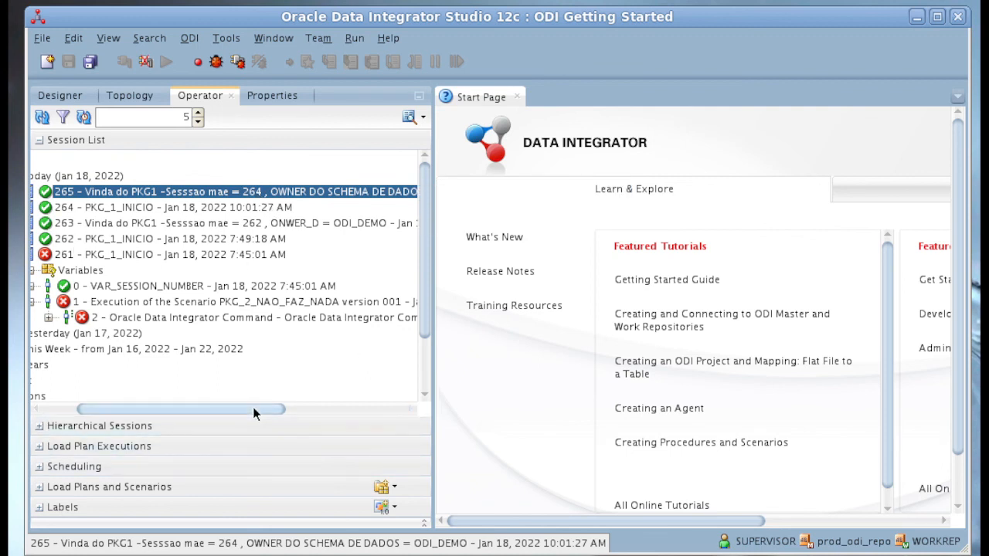
pyautogui.moveTo(252, 407); pyautogui.dragTo(335, 406)
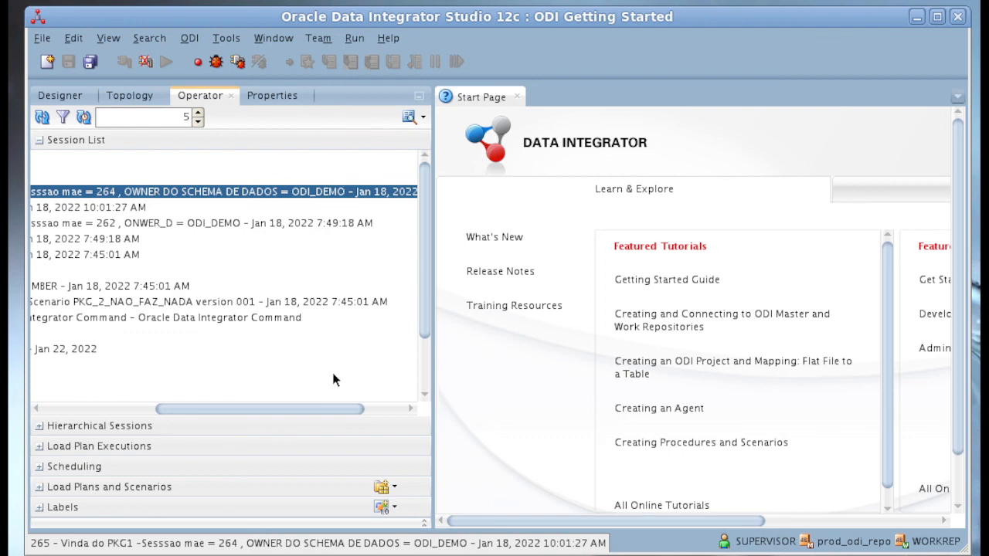